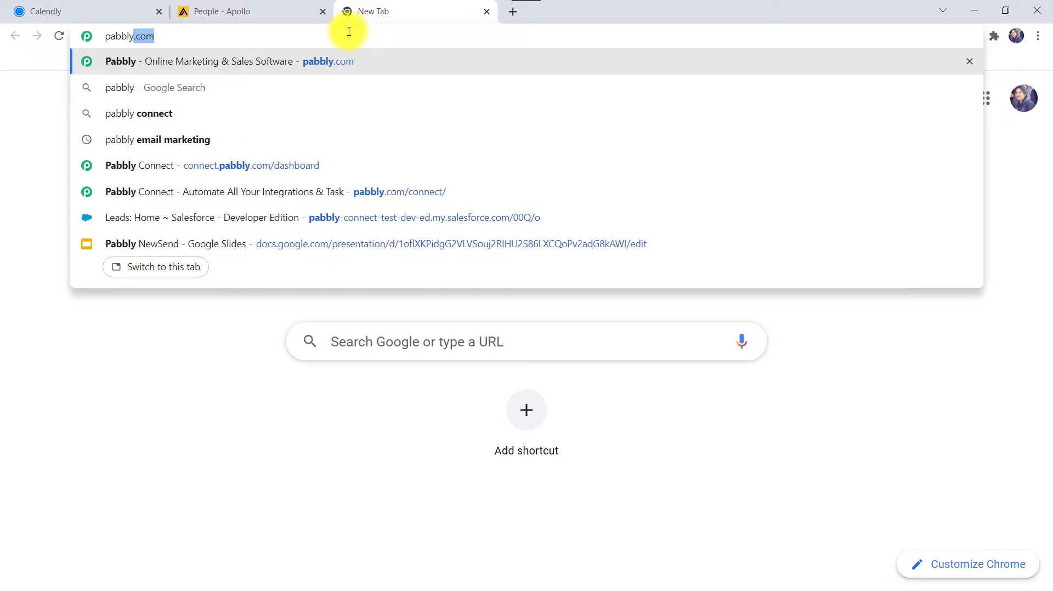
Step: Load pabbly.com, go to the Pabbly Connect product page and sign in to reach All Apps
key("Return")
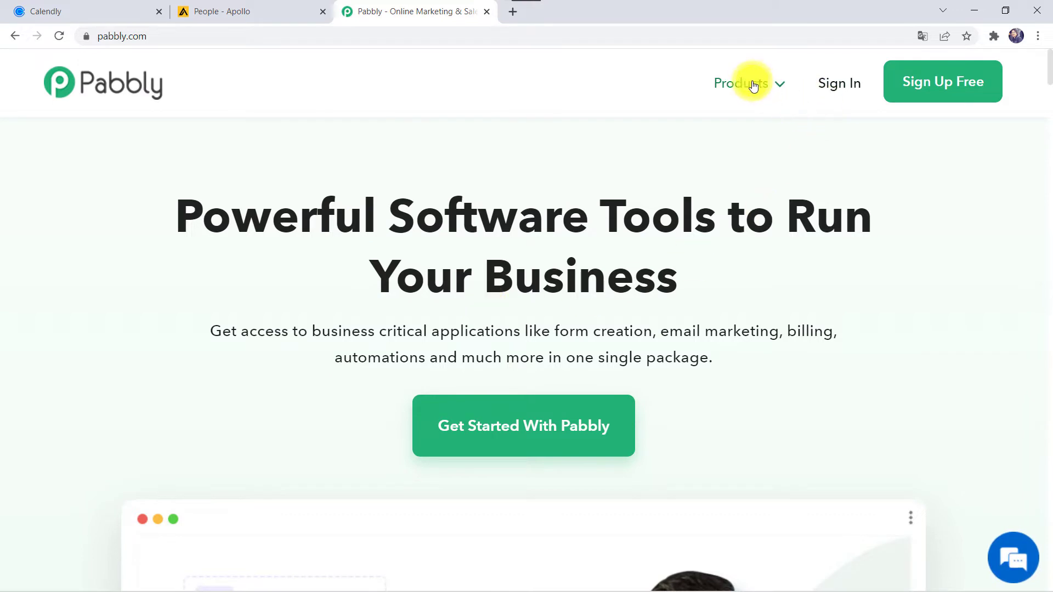
mouse_move(753, 85)
left_click(346, 300)
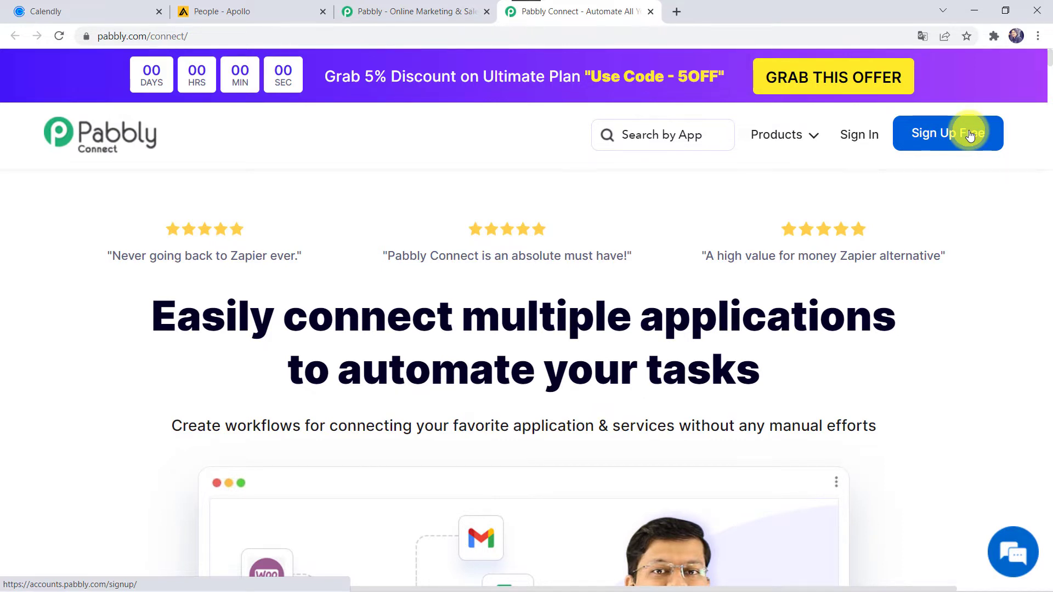
left_click(860, 137)
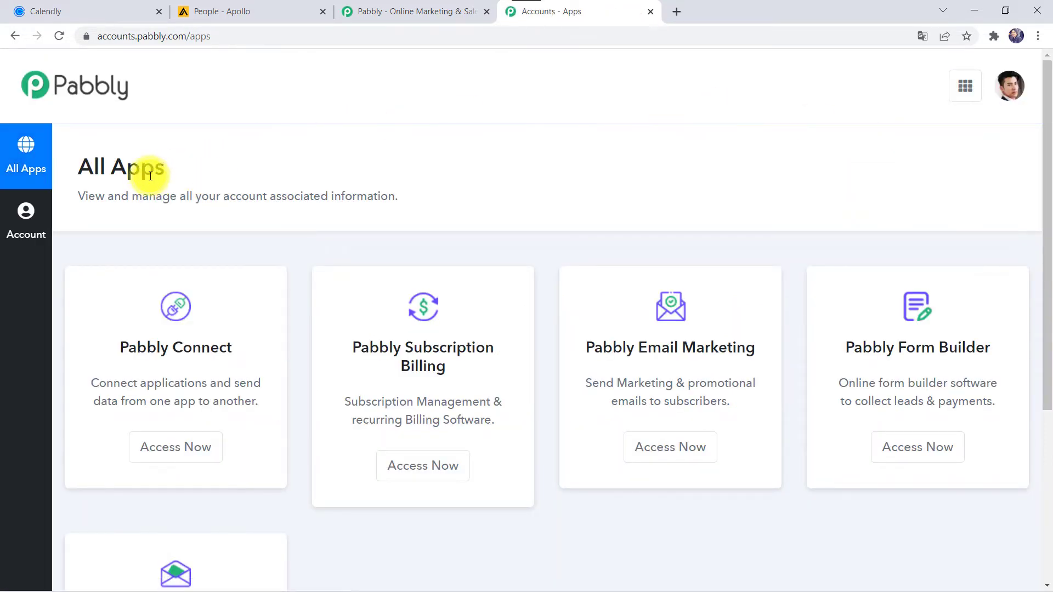
Step: From Pabbly Connect, create a workflow named 'Add Calendly Invitees to Apollo CRM as Contacts'
left_click(184, 455)
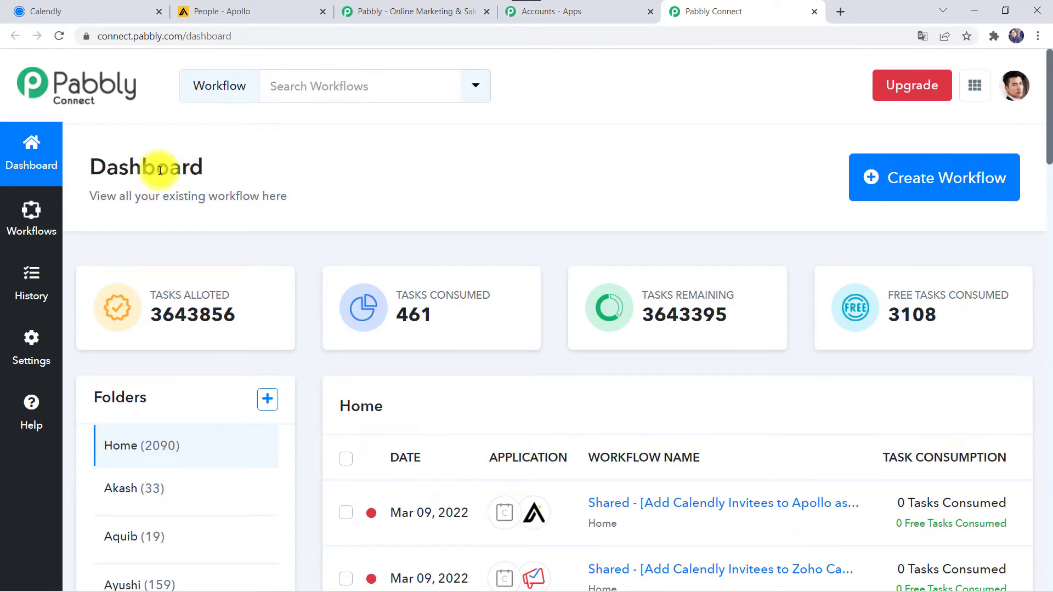
scroll(682, 455, "down", 7)
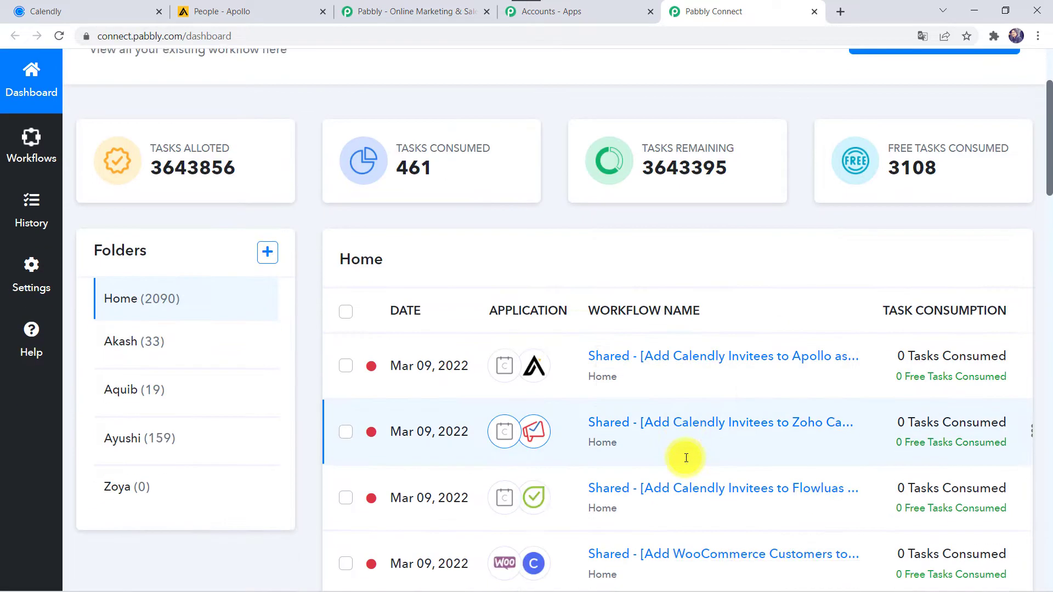
scroll(686, 458, "up", 7)
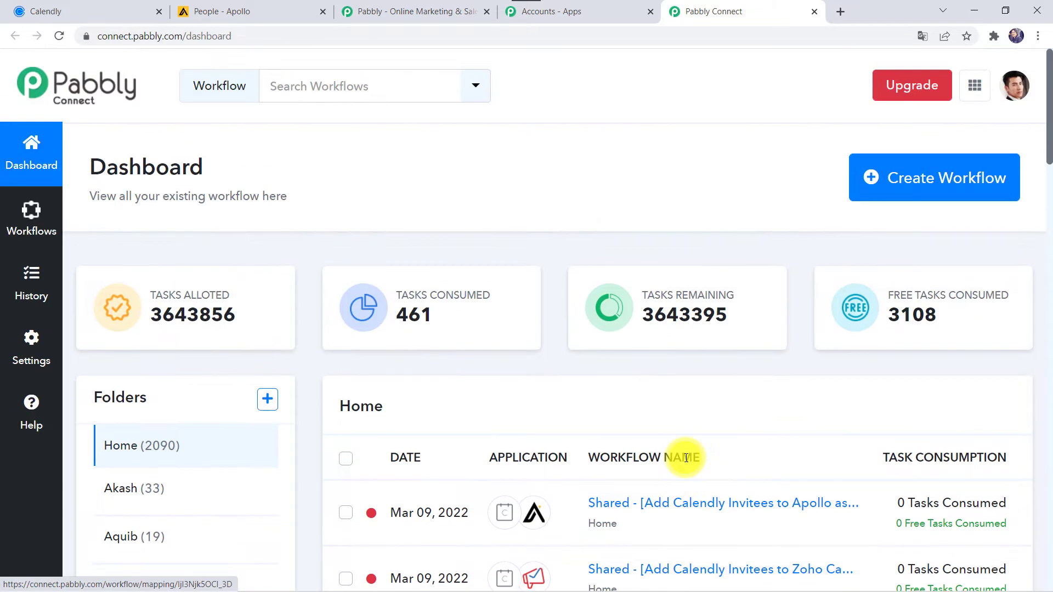
left_click(915, 184)
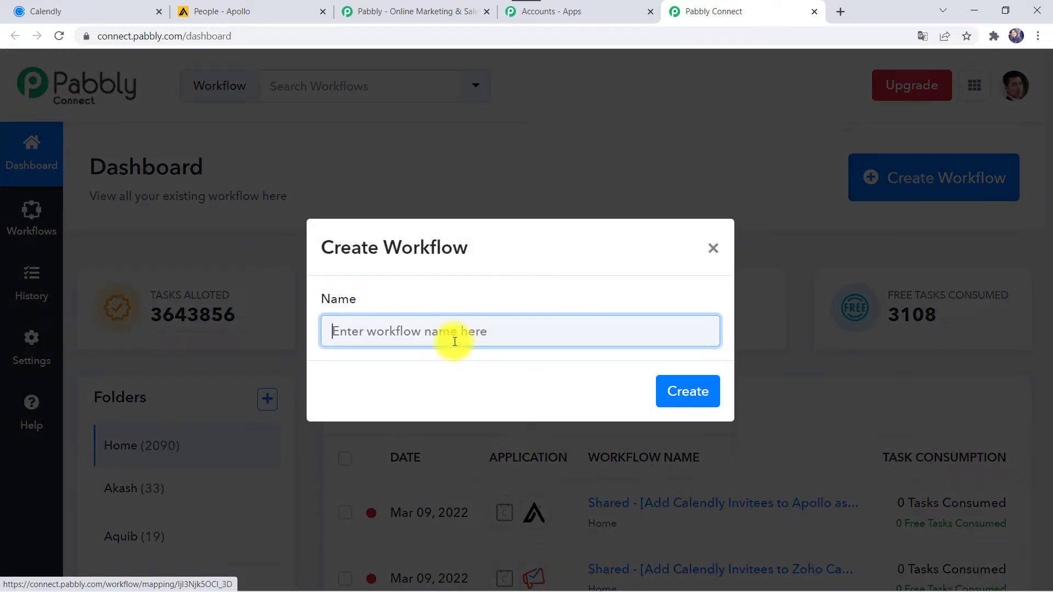
left_click(459, 330)
type("Add Calendly Invitees to Apollo CRM as Contacts")
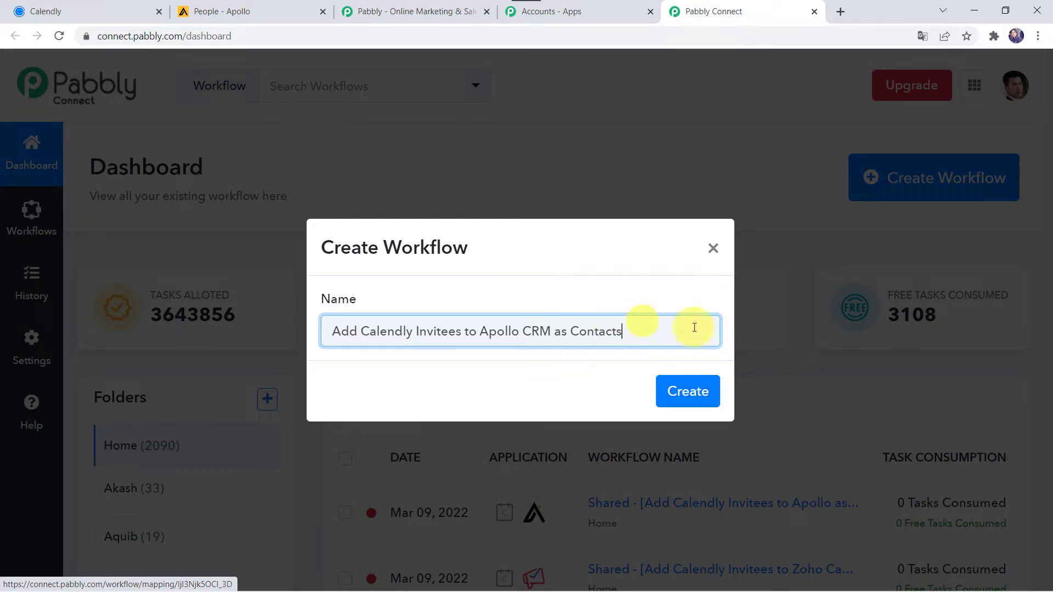
left_click(683, 391)
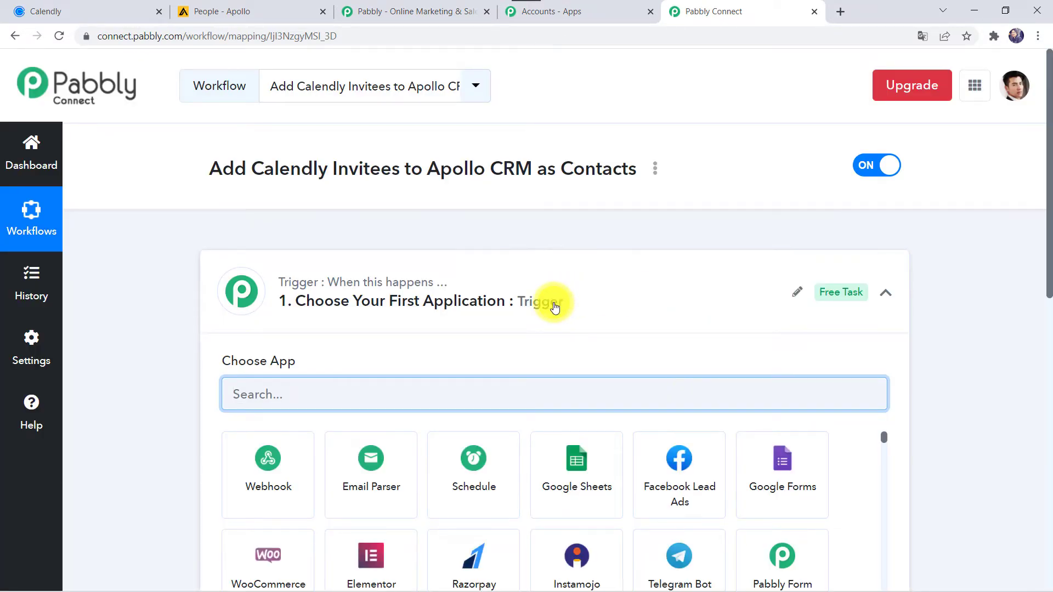
Step: Set the workflow trigger to Calendly with the Invitee Created event
left_click(553, 303)
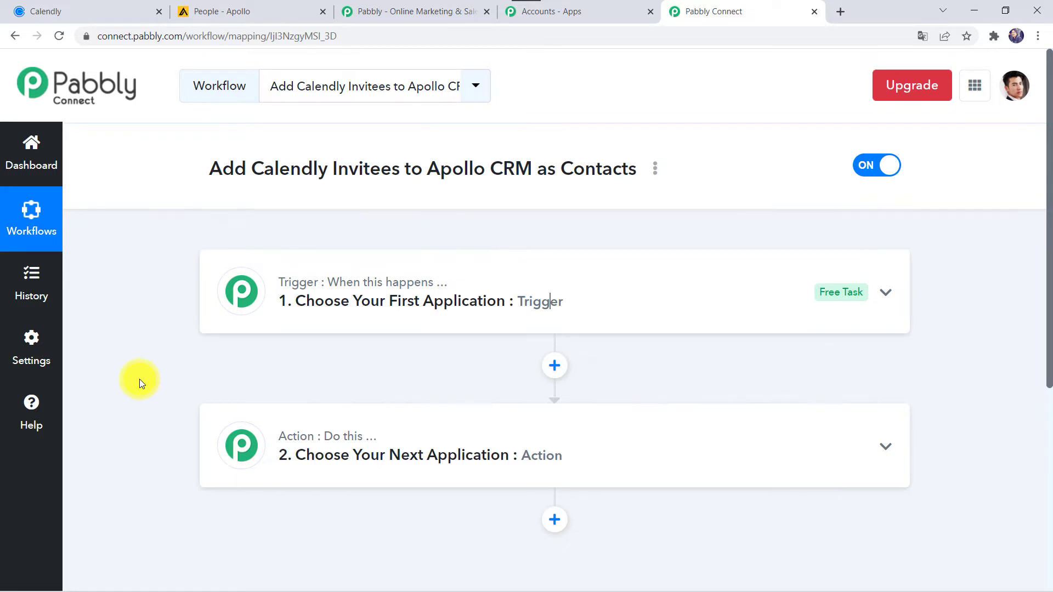
left_click(536, 305)
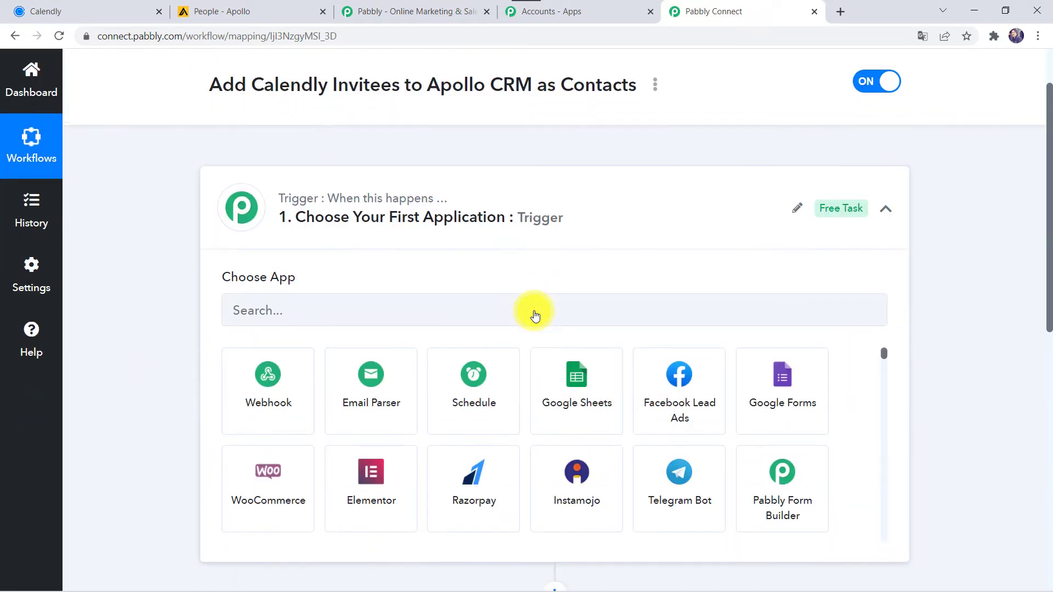
left_click(415, 306)
type("C")
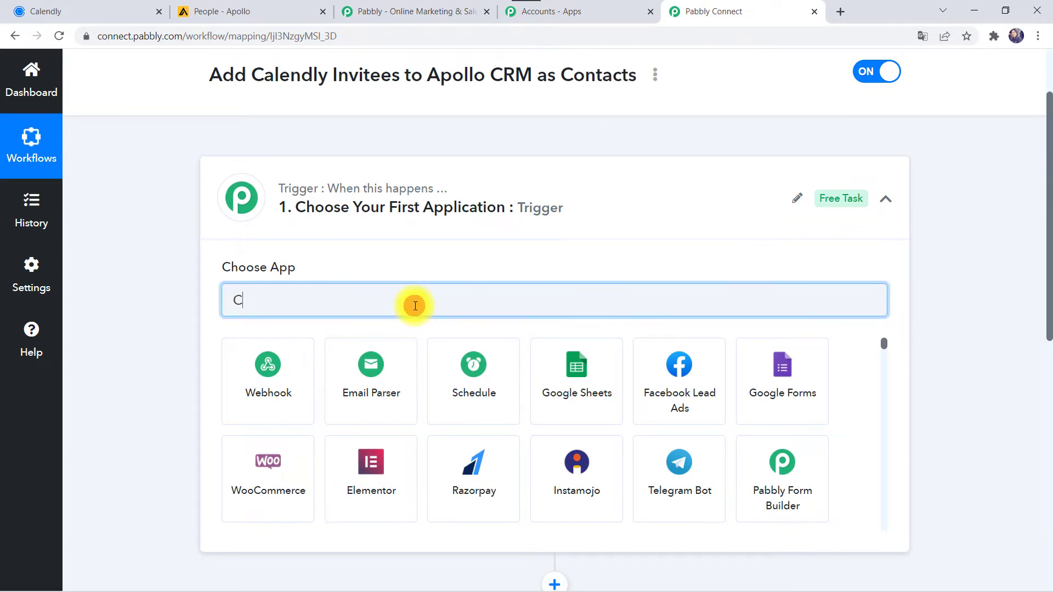
type("aleb")
key("BackSpace")
type("n")
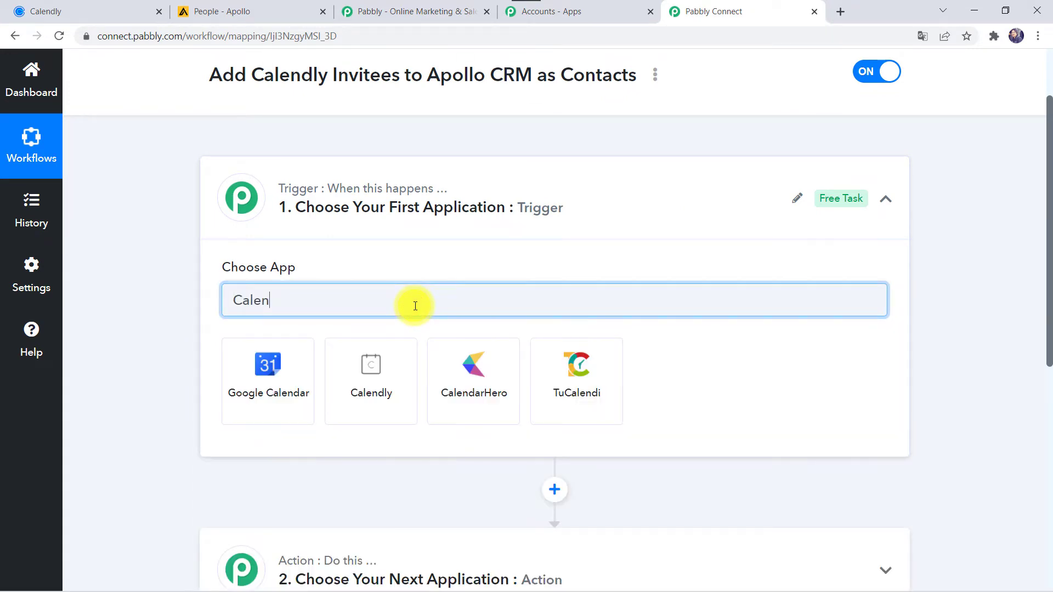
left_click(369, 366)
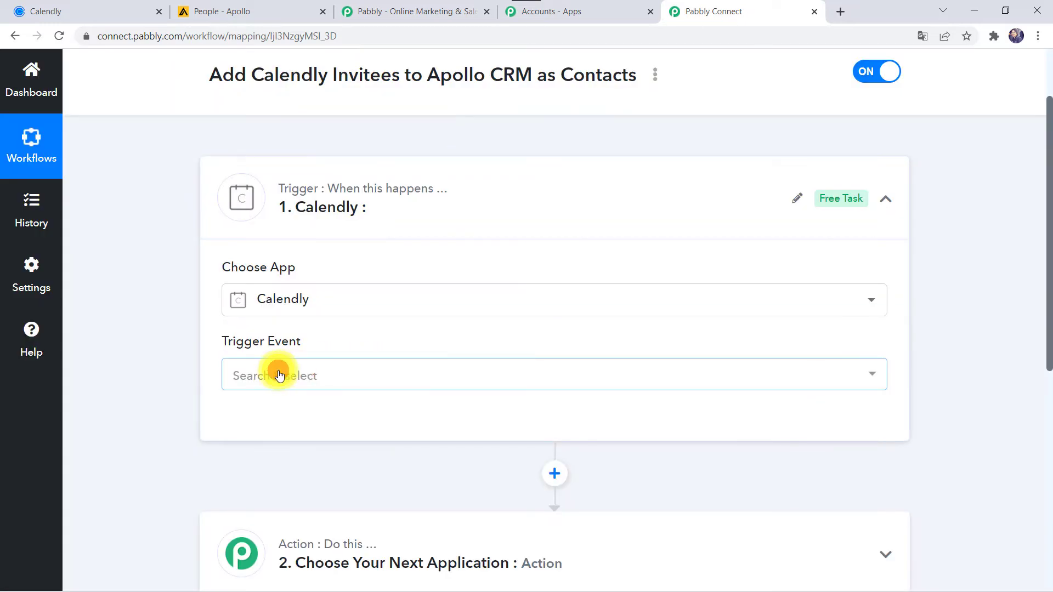
left_click(278, 375)
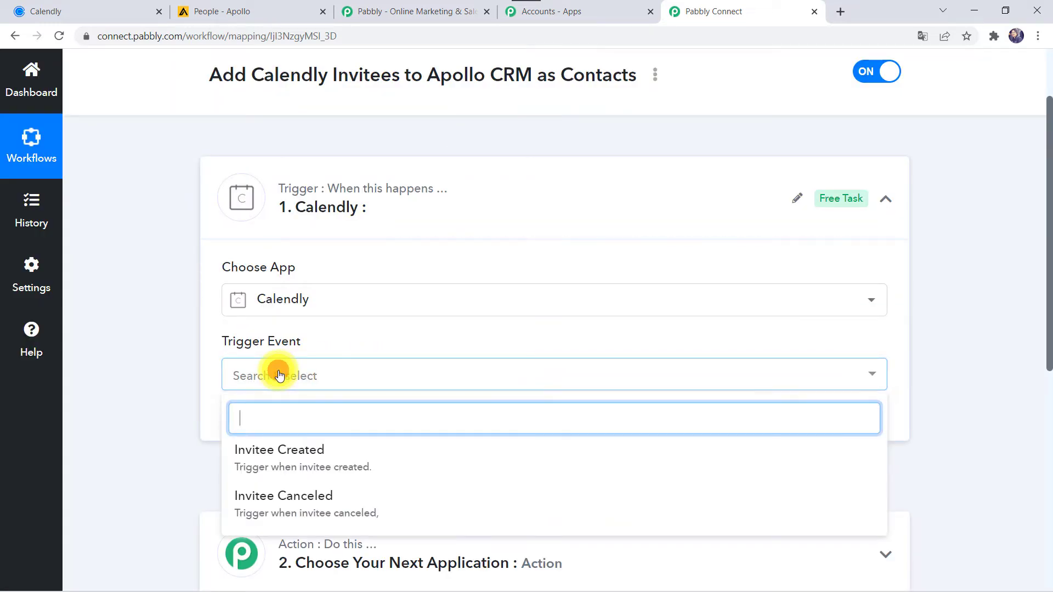
left_click(305, 461)
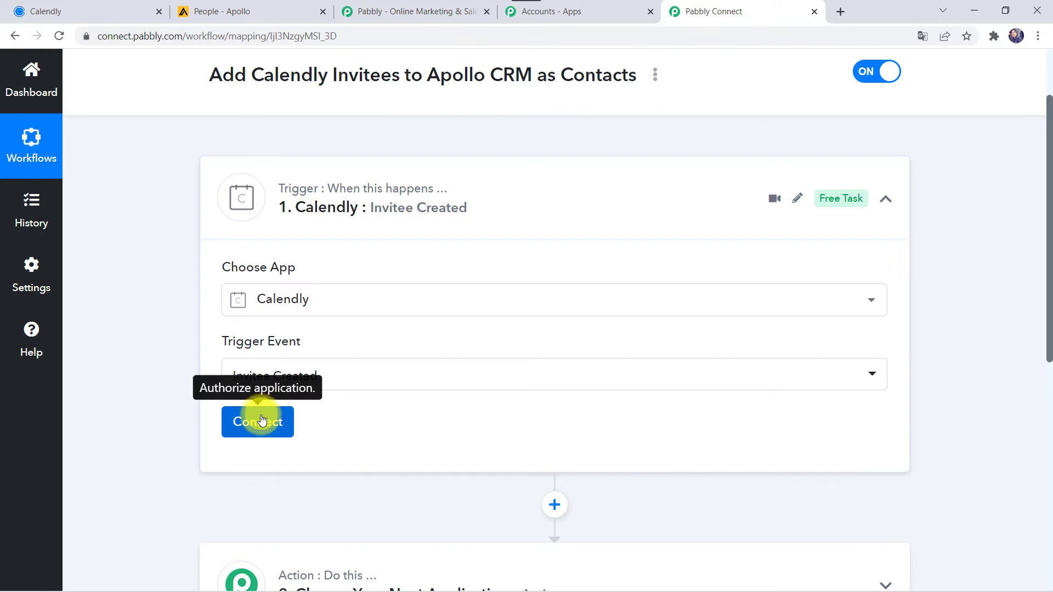
Step: Start adding a new Calendly connection and switch to the Calendly account
left_click(260, 420)
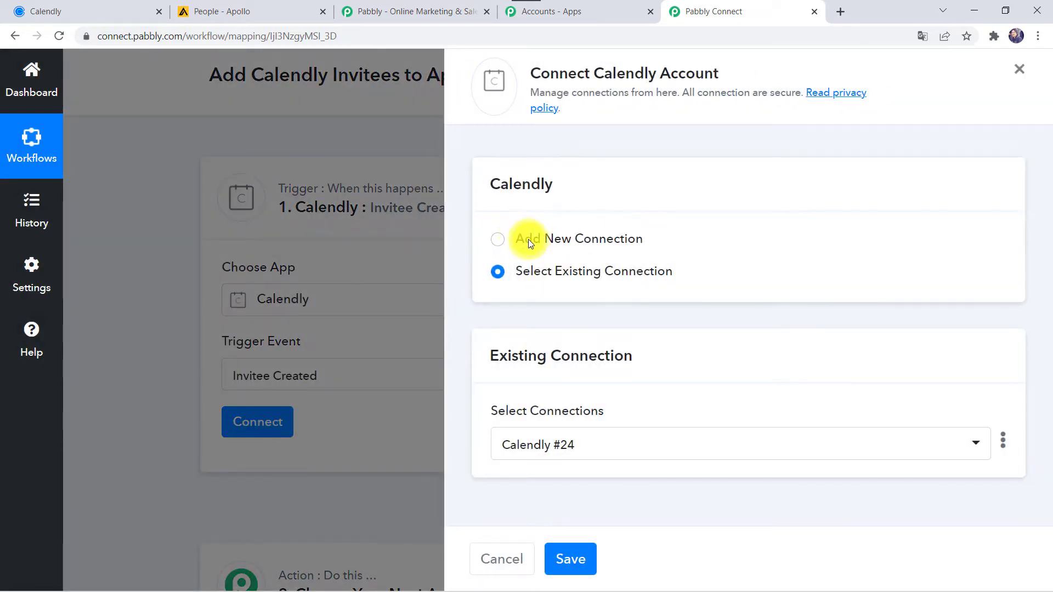
left_click(530, 242)
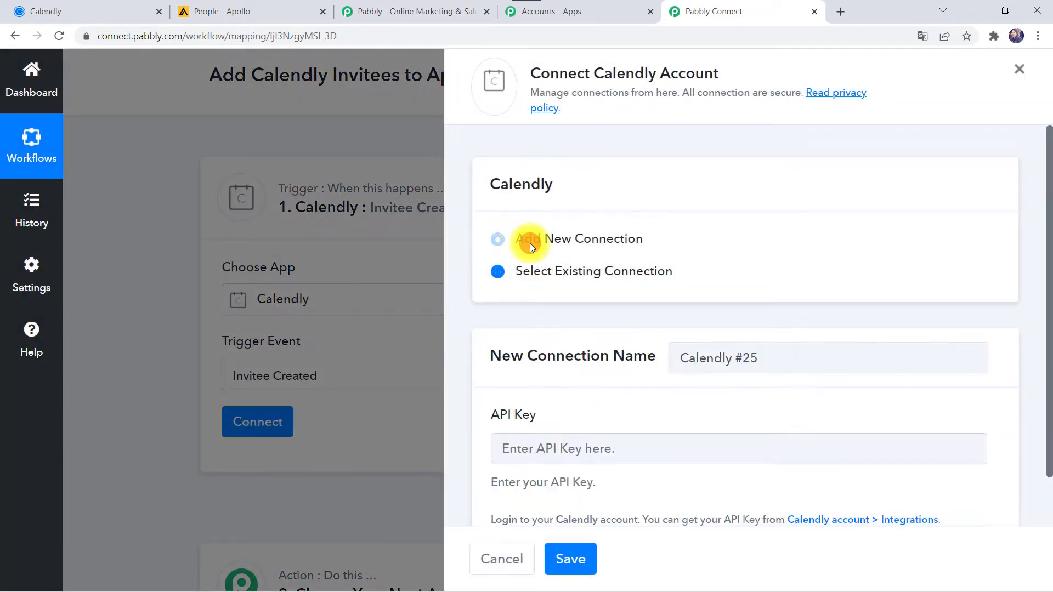
scroll(580, 395, "down", 1)
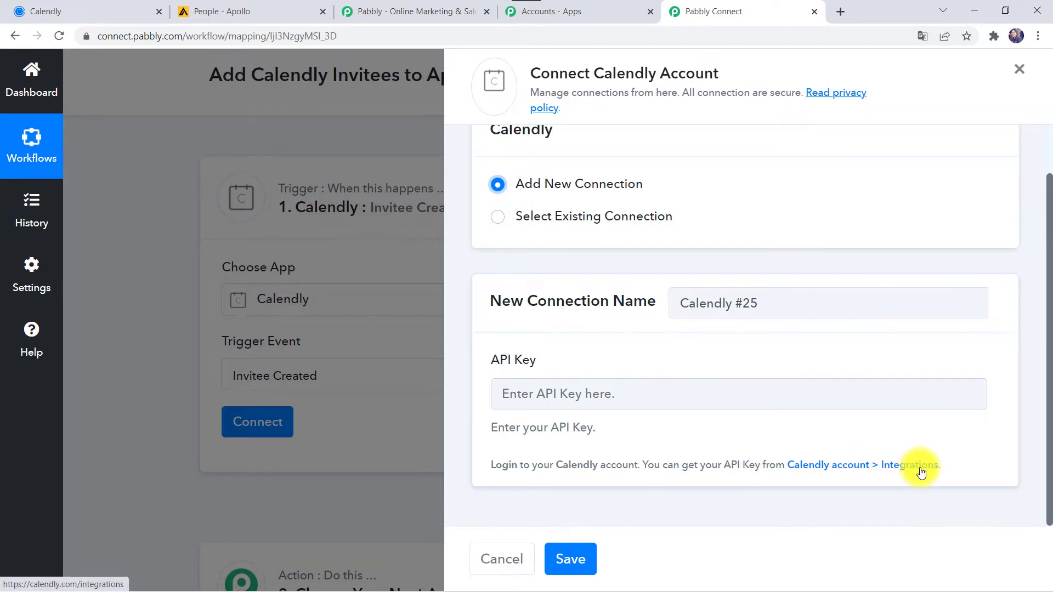
left_click(79, 7)
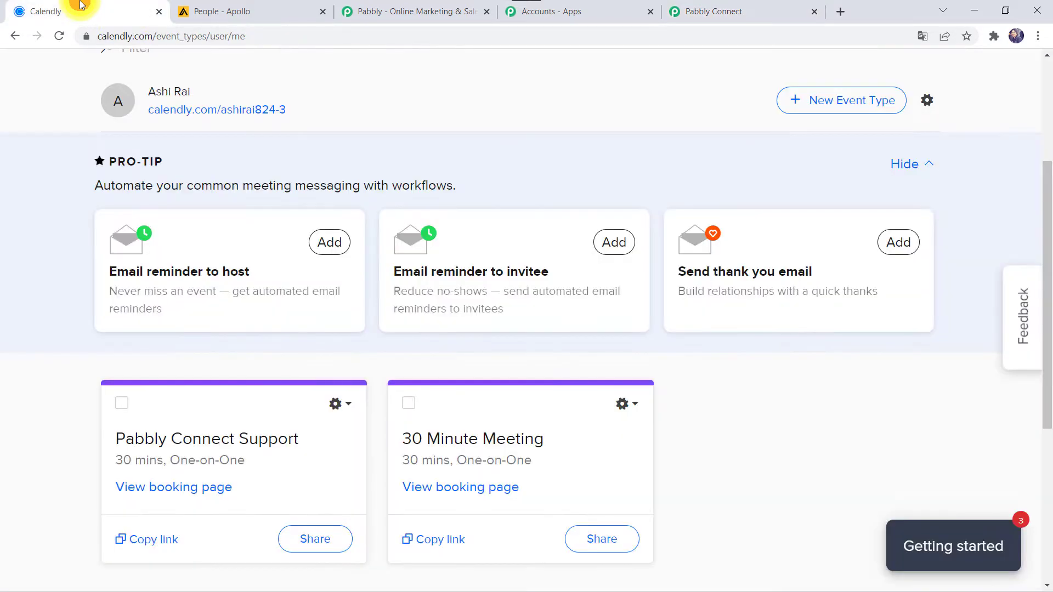
Step: Copy the V1 API key from Calendly's Integrations > API & Webhooks page, then return to Pabbly Connect's API Key field
scroll(282, 137, "up", 4)
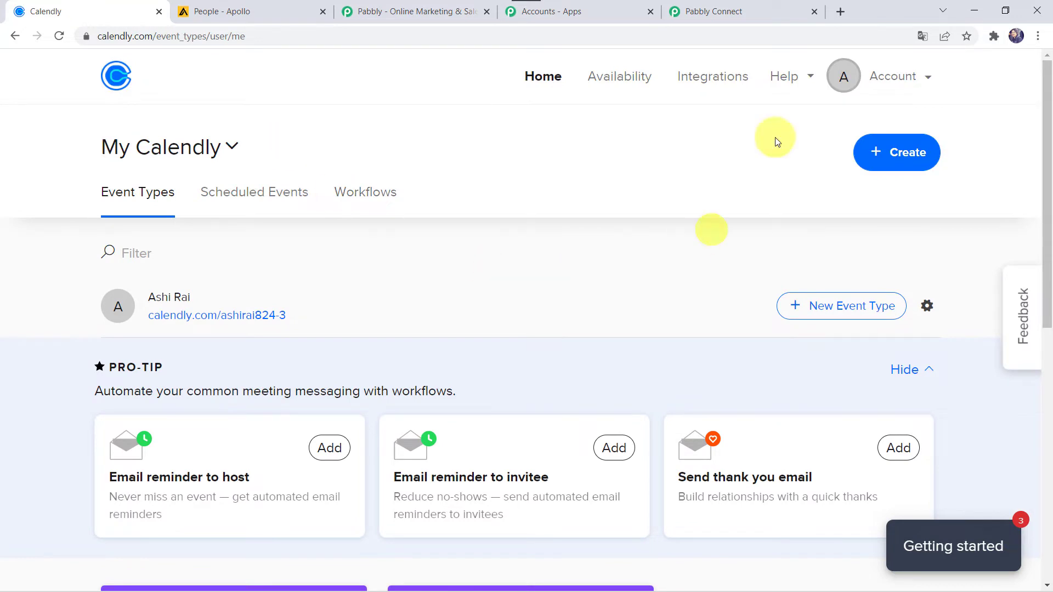
left_click(719, 83)
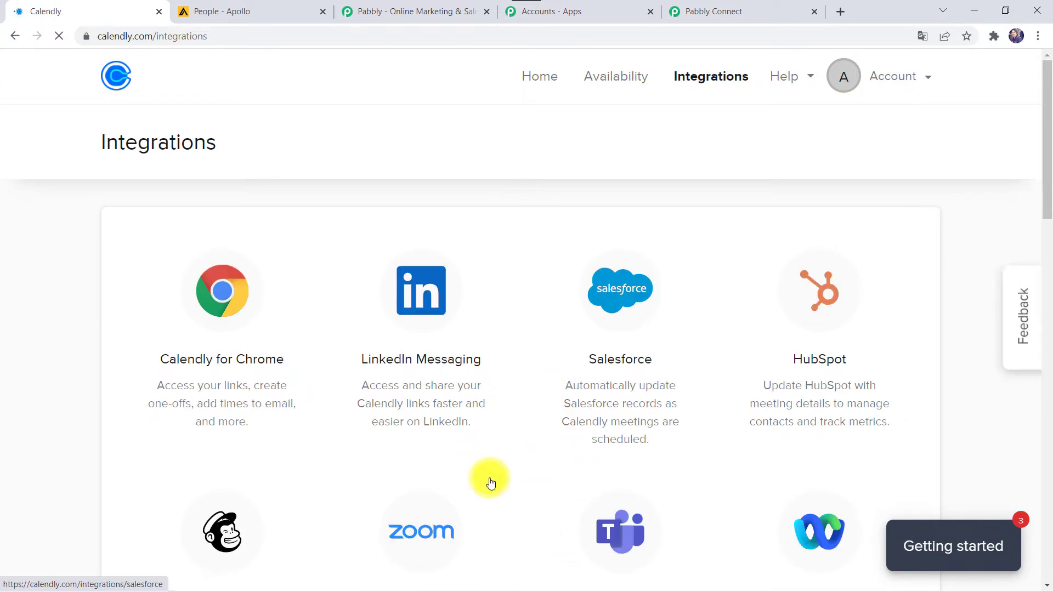
scroll(489, 482, "down", 15)
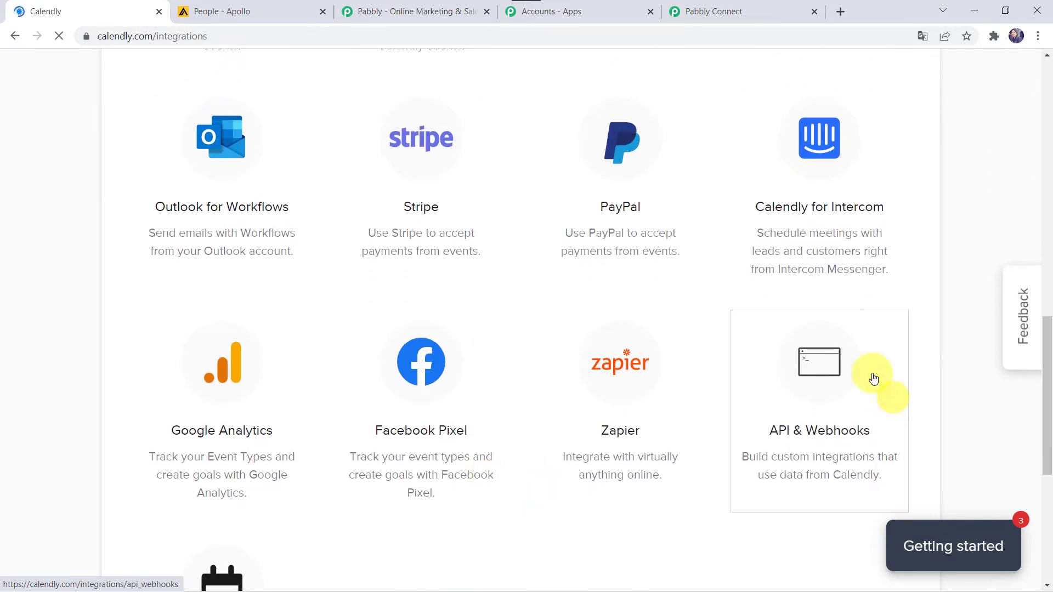
left_click(817, 436)
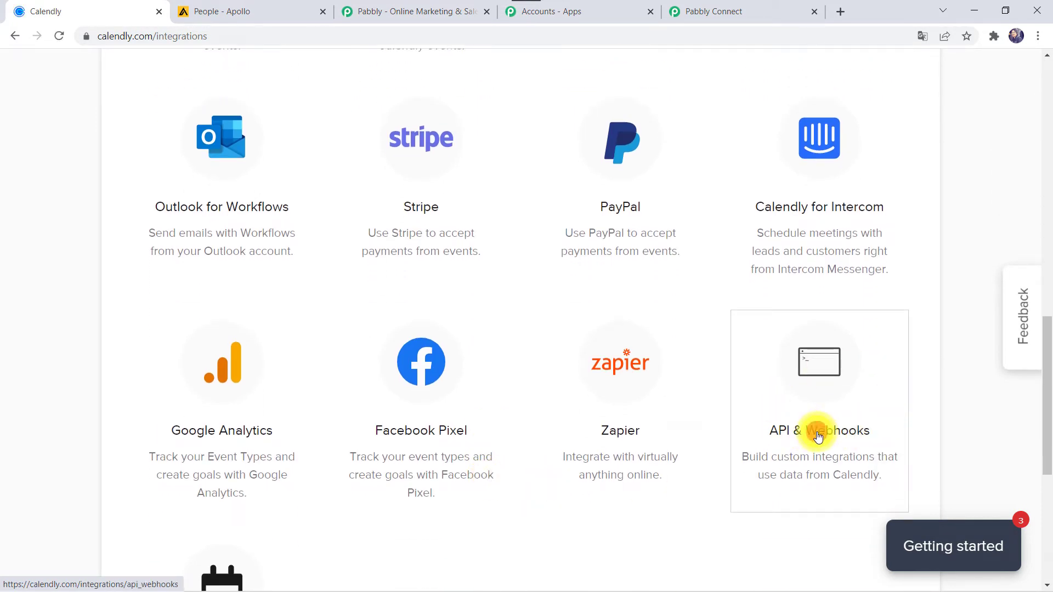
scroll(516, 425, "down", 10)
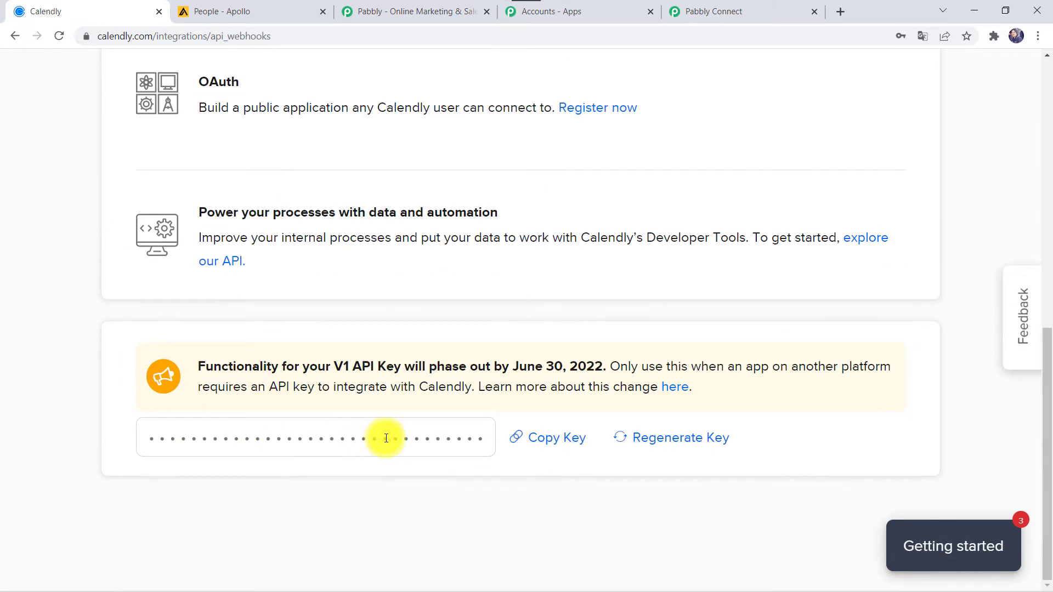
left_click(545, 440)
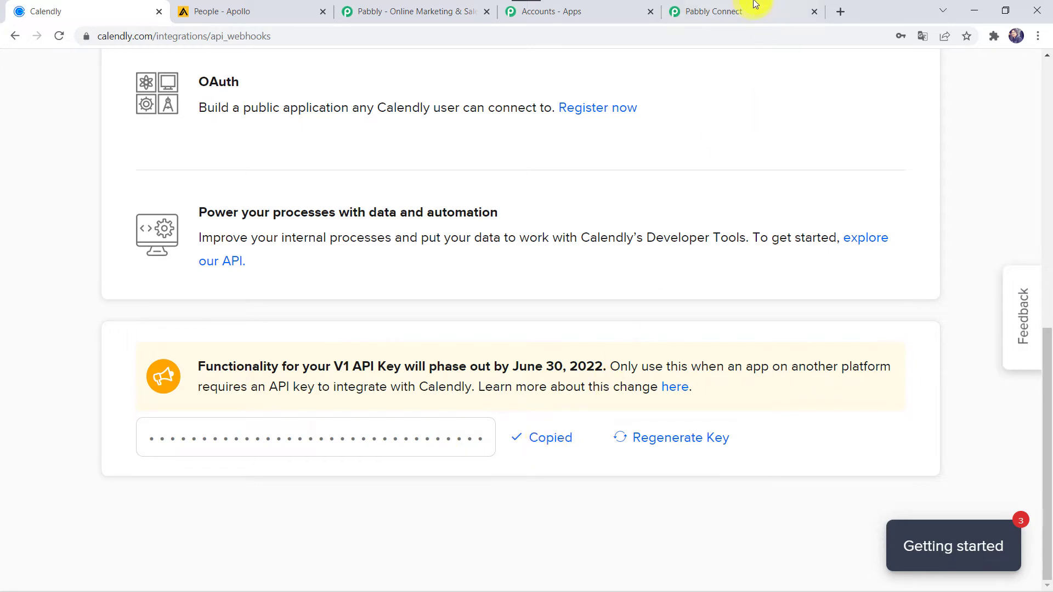
left_click(735, 5)
left_click(546, 389)
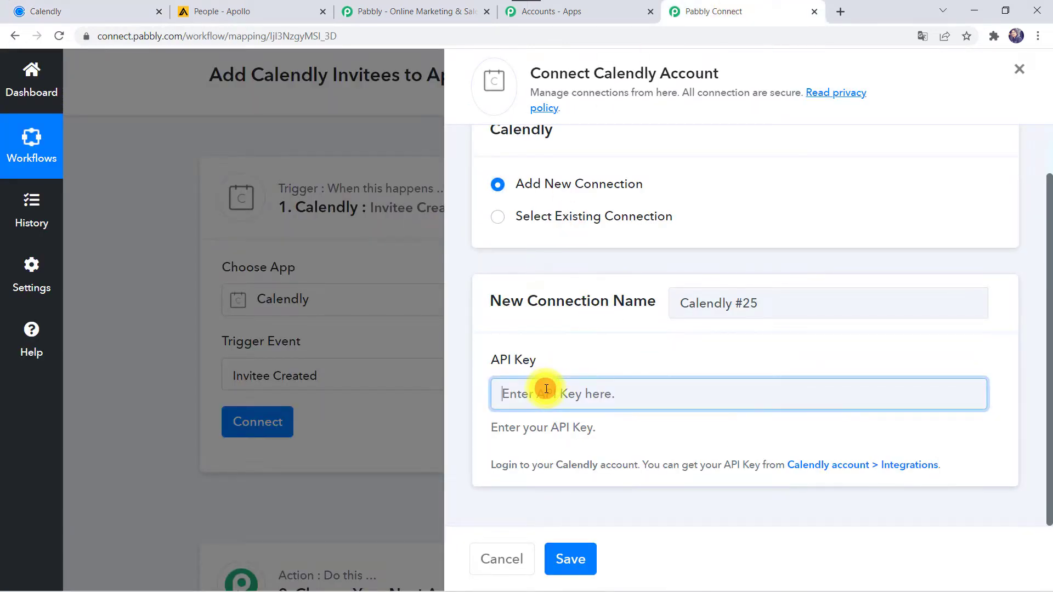
Step: Paste the Calendly API key, save the connection, and save the trigger to await a test booking
right_click(546, 389)
left_click(591, 279)
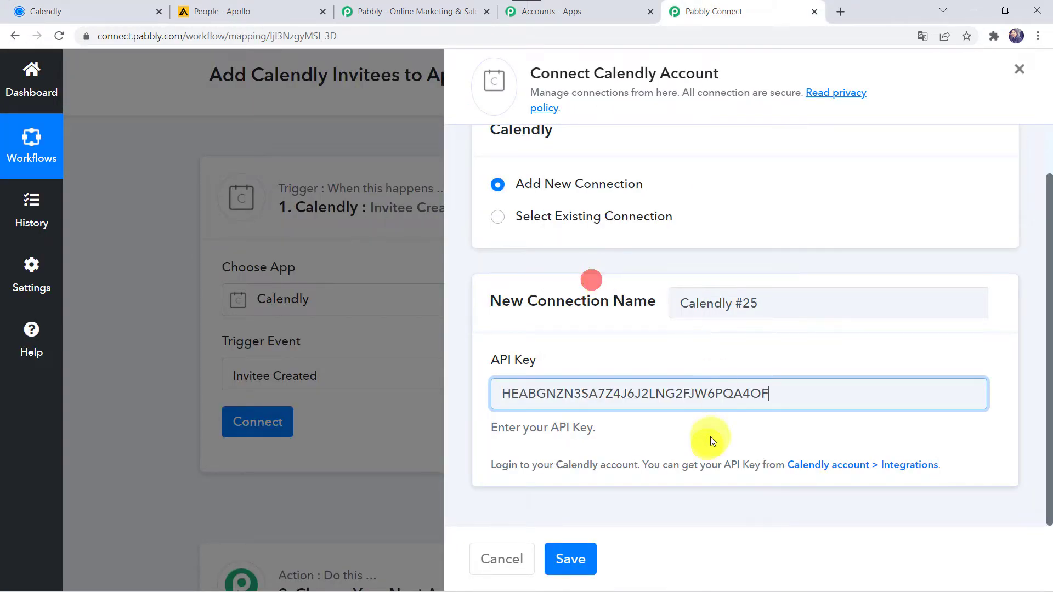
left_click(569, 558)
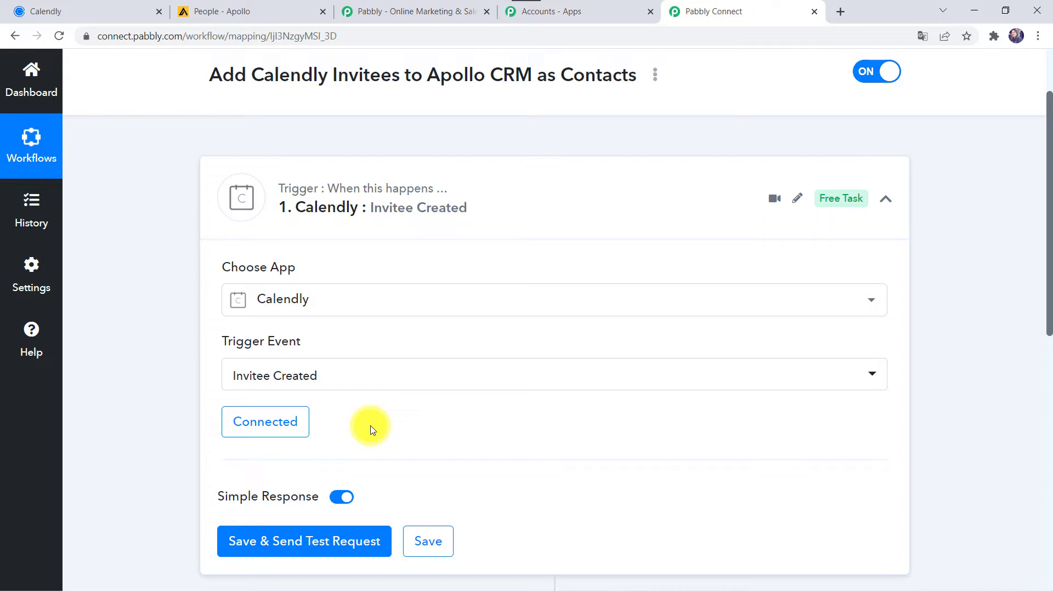
left_click(285, 555)
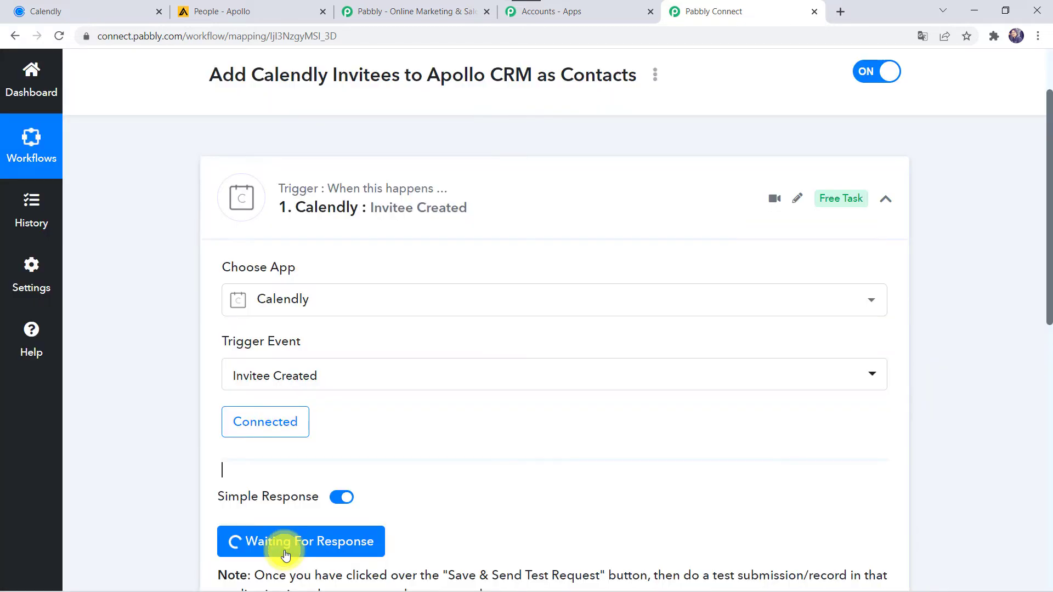
scroll(137, 463, "down", 3)
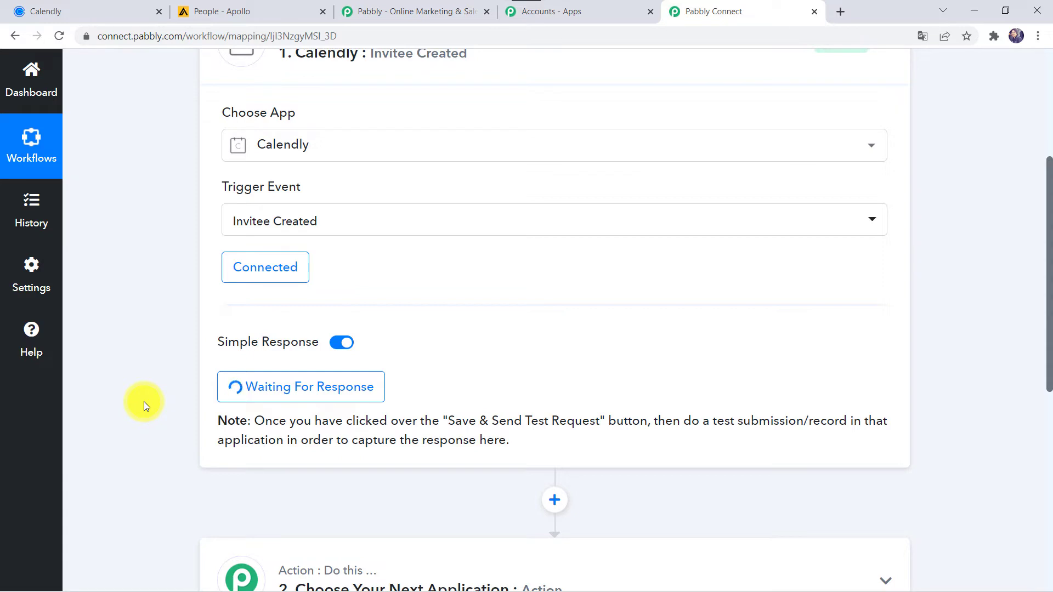
Step: Open the Pabbly Connect Support booking page and confirm the 11:00am slot on March 18
left_click(106, 8)
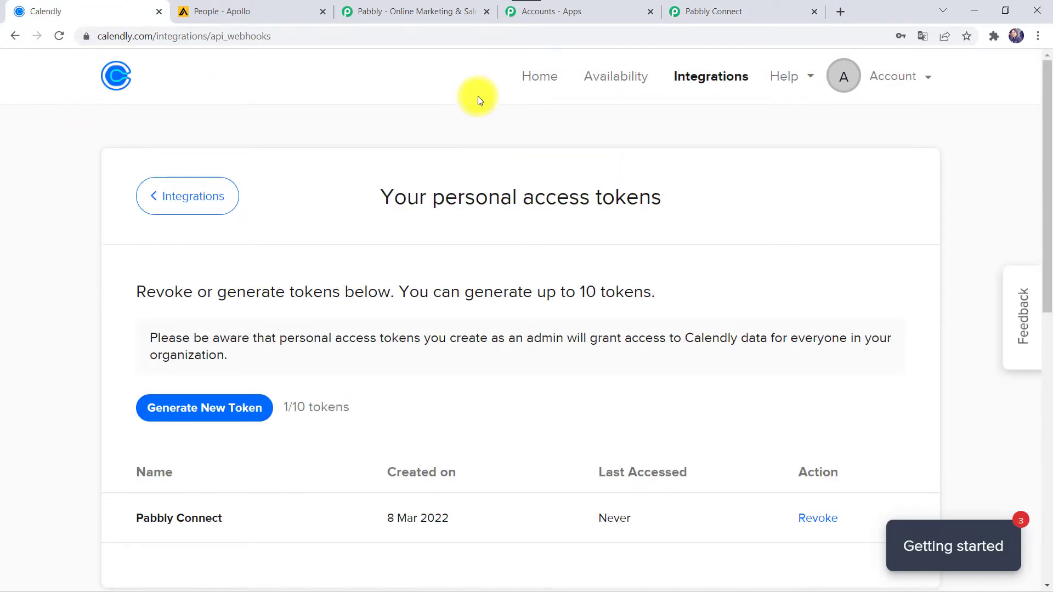
left_click(541, 81)
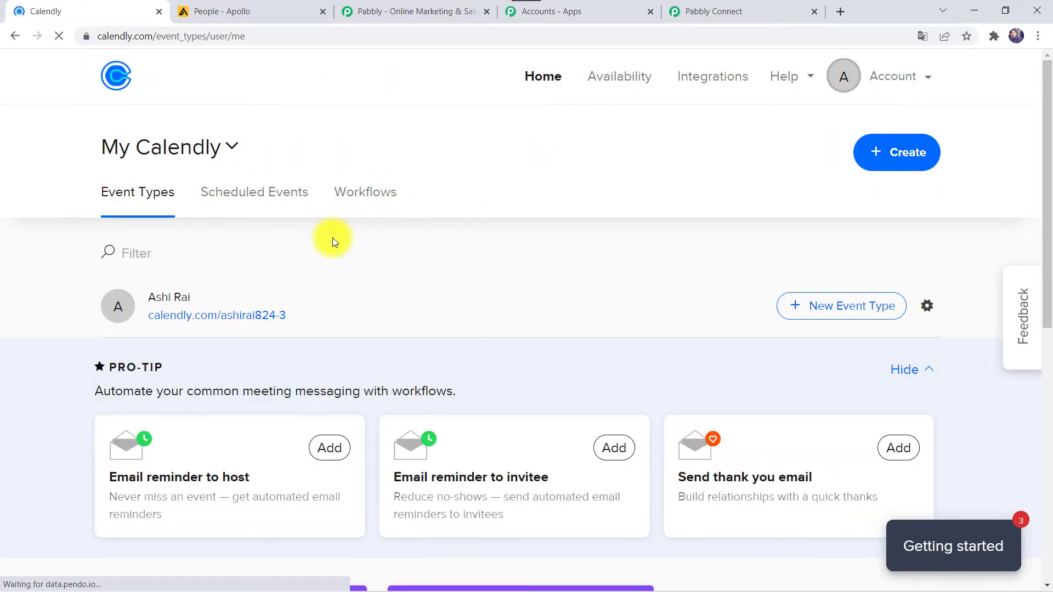
scroll(332, 238, "down", 9)
scroll(332, 238, "up", 3)
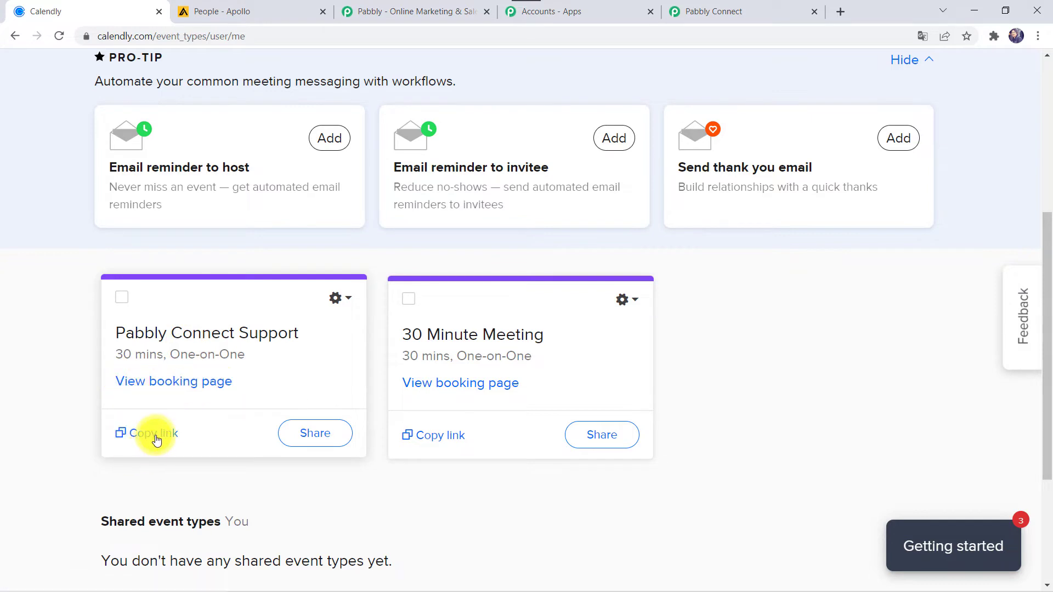
left_click(192, 384)
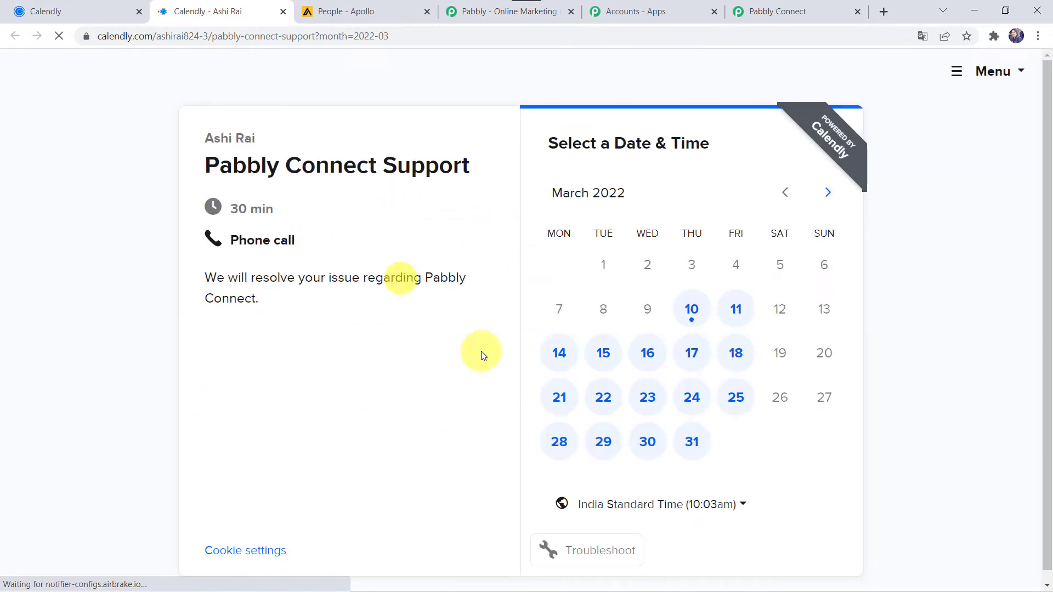
left_click(736, 354)
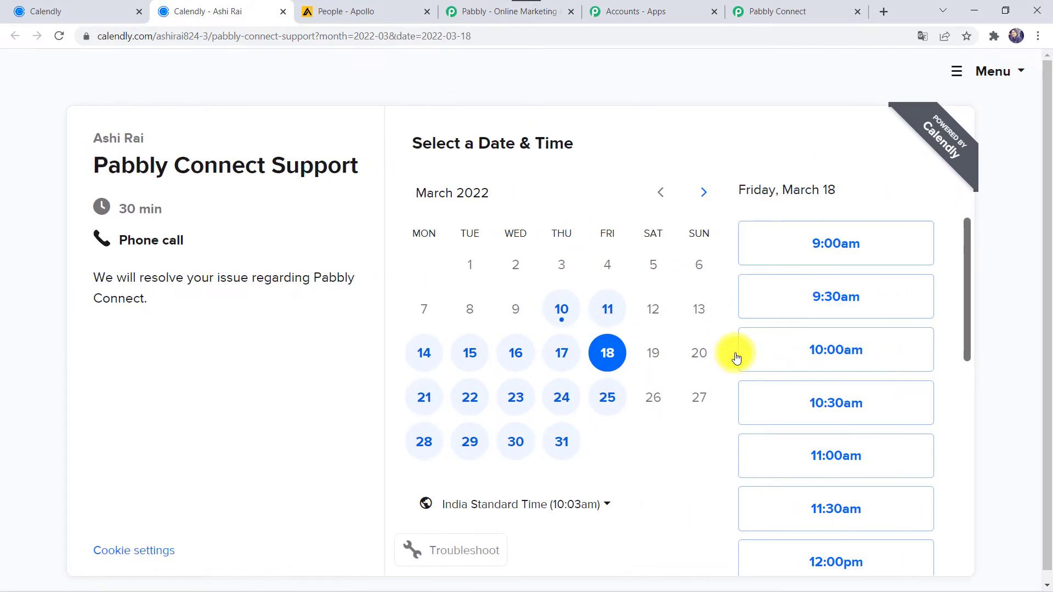
left_click(835, 469)
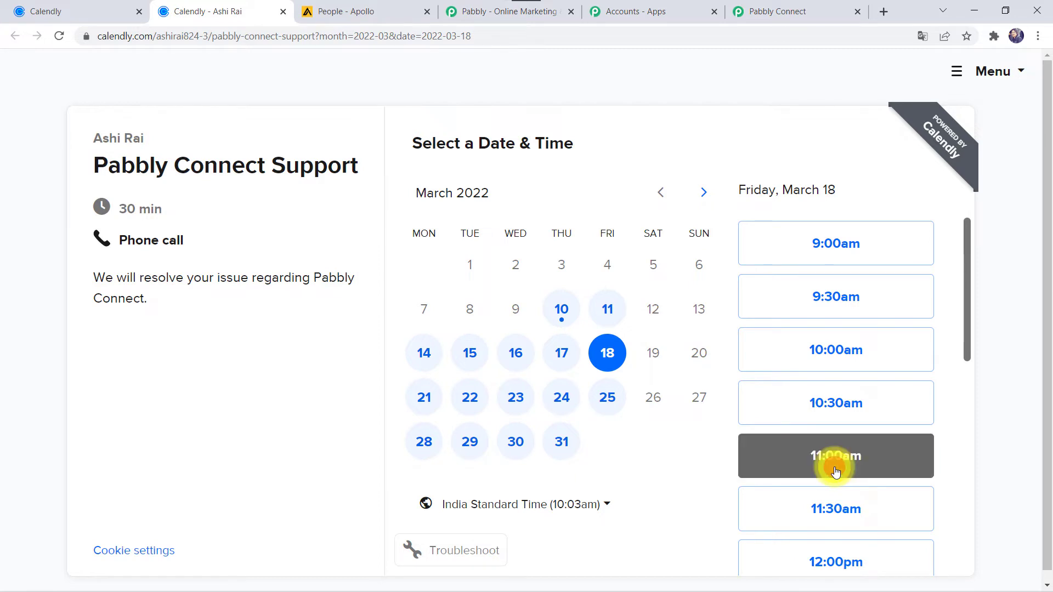
left_click(886, 454)
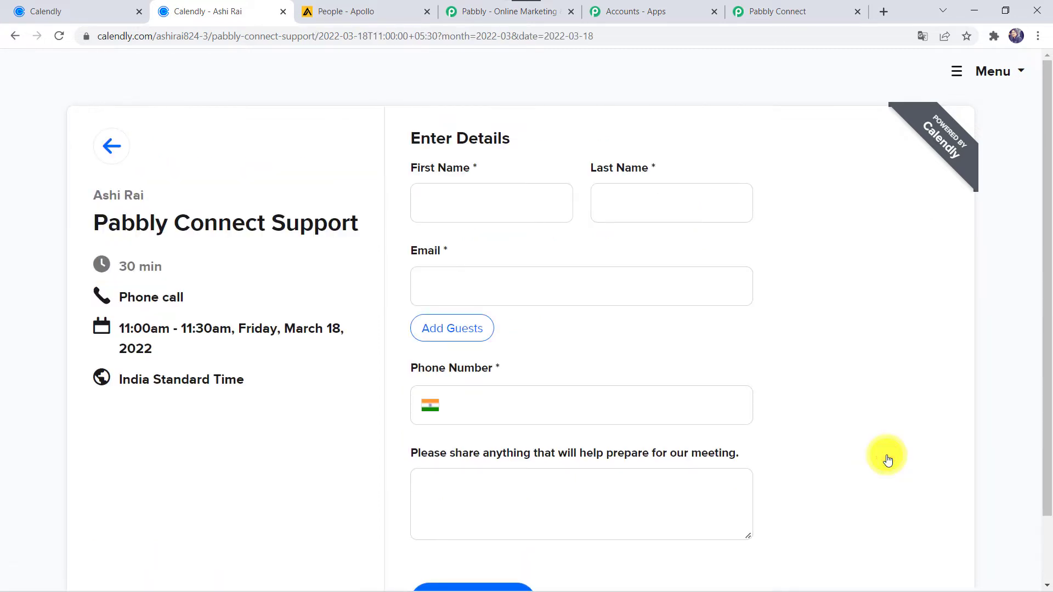
Step: Fill in the invitee's first name, last name, e-mail and phone, then schedule the meeting
left_click(442, 214)
type("Ada")
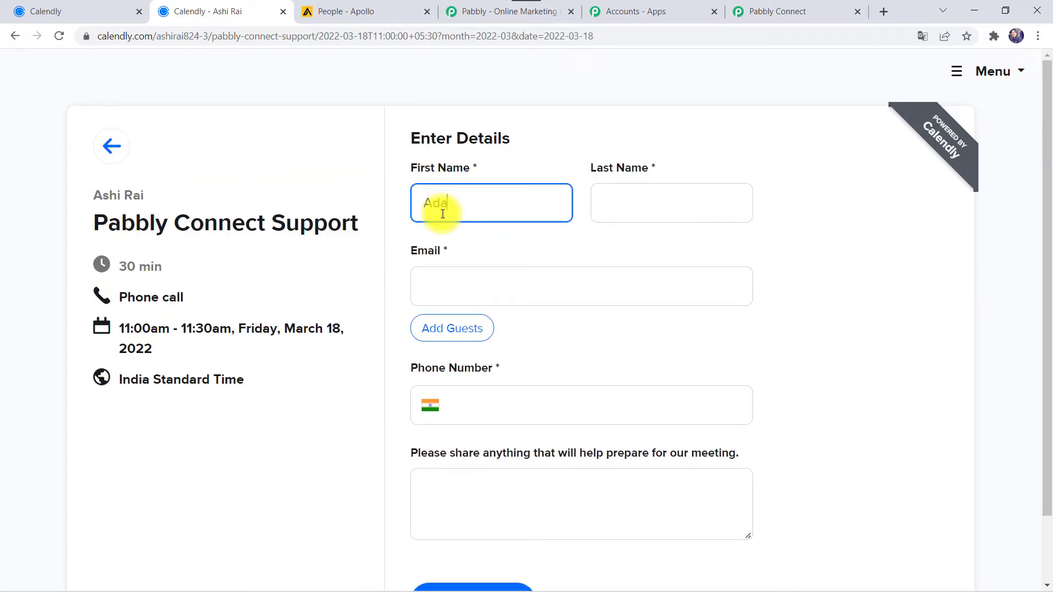
type("m")
key("Tab")
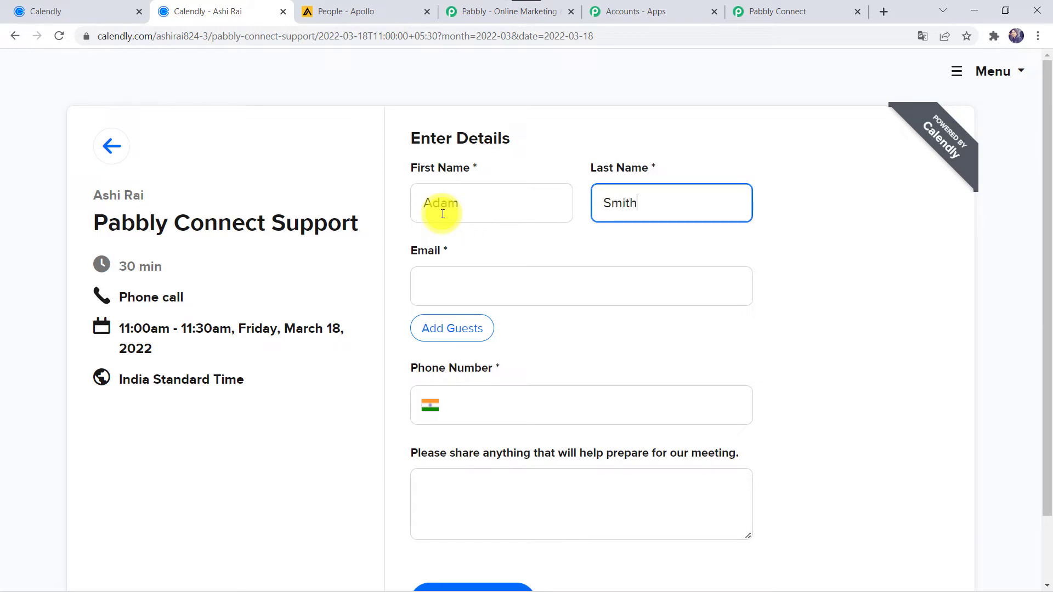
key("Tab")
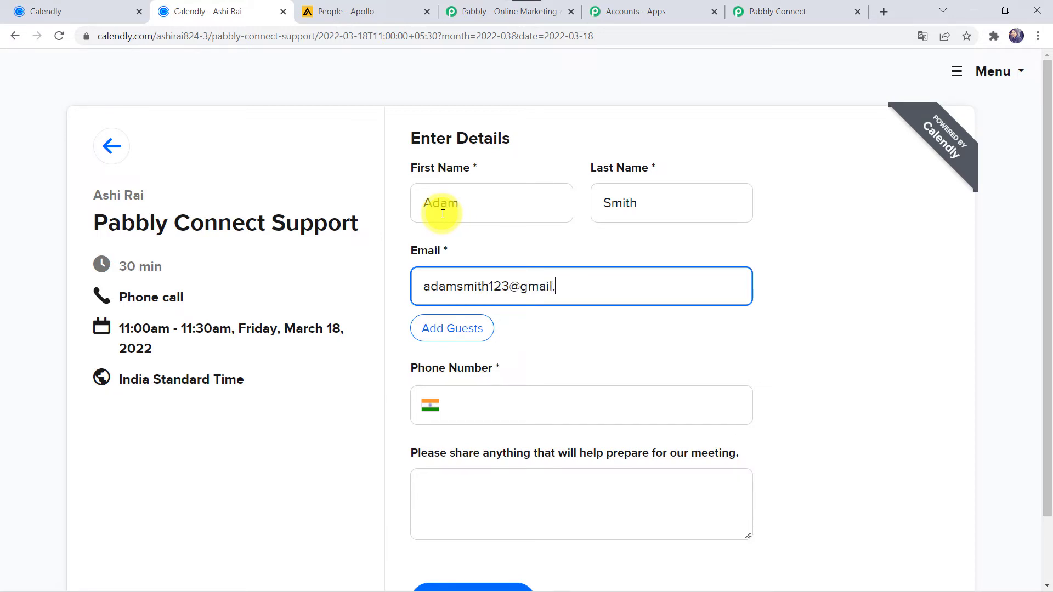
key("Tab")
key("Tab")
key("Tab")
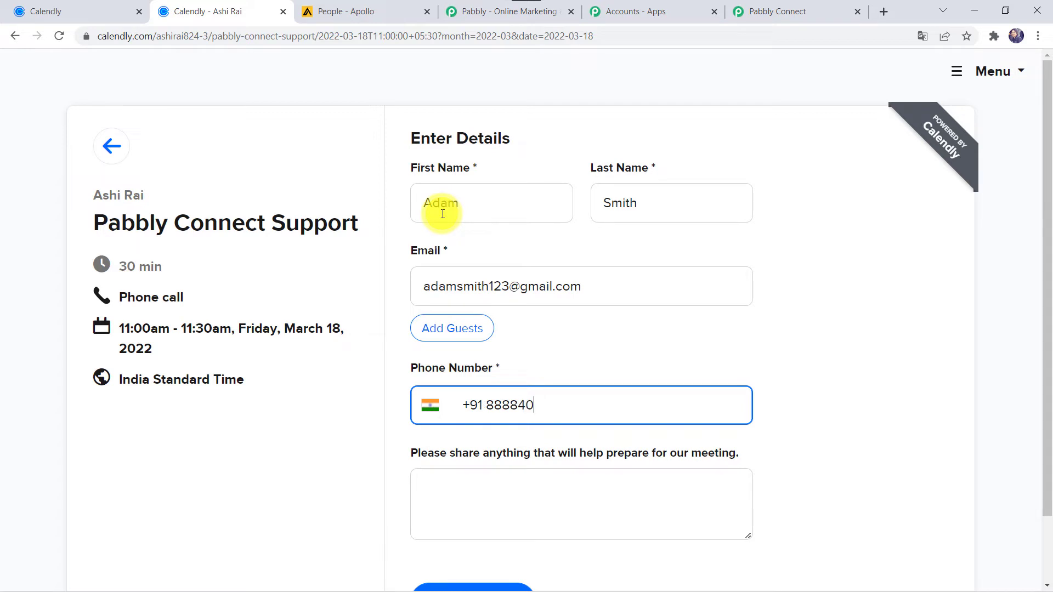
scroll(442, 213, "down", 2)
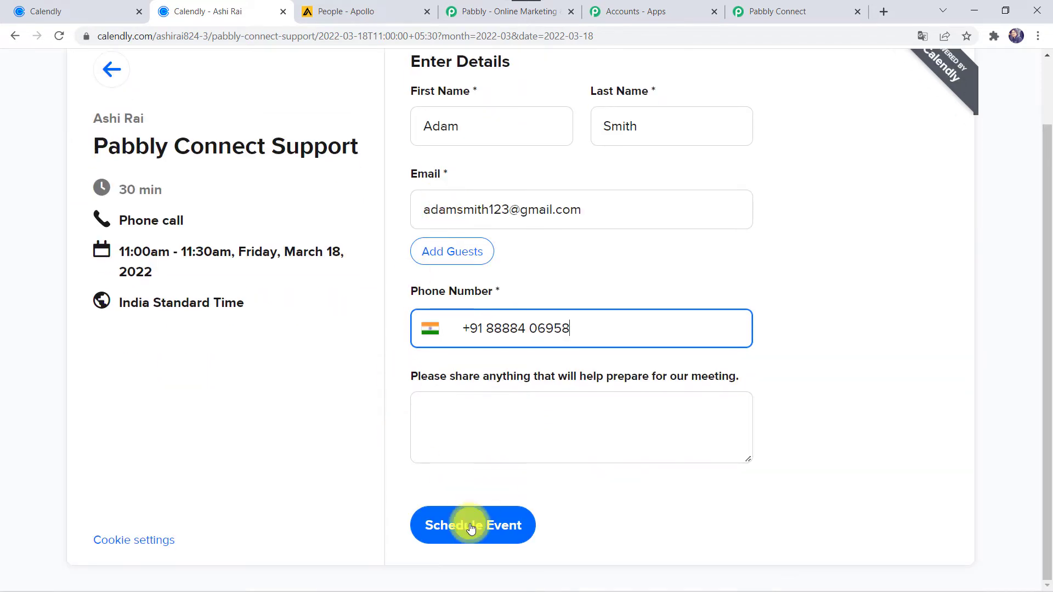
left_click(469, 529)
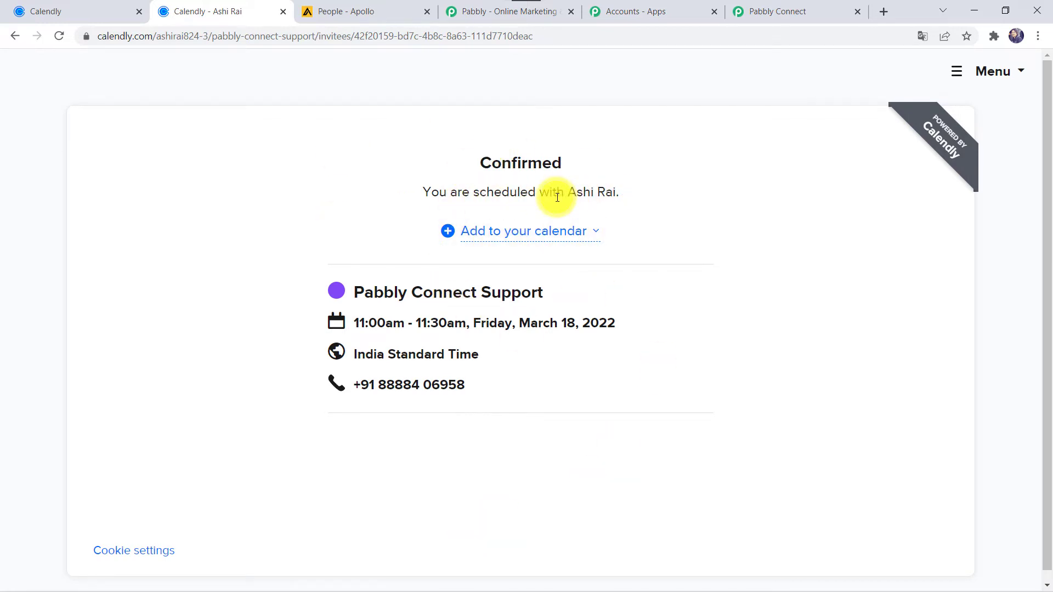
Step: Review the trigger's Response Received data: invitee name, e-mail, timezone and event times
left_click(807, 10)
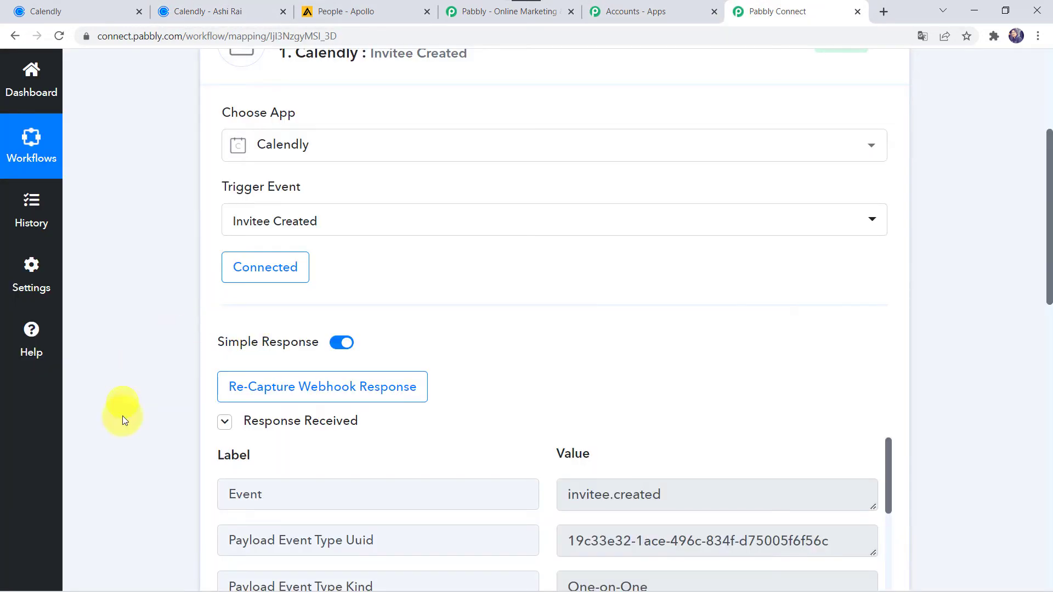
scroll(170, 429, "down", 5)
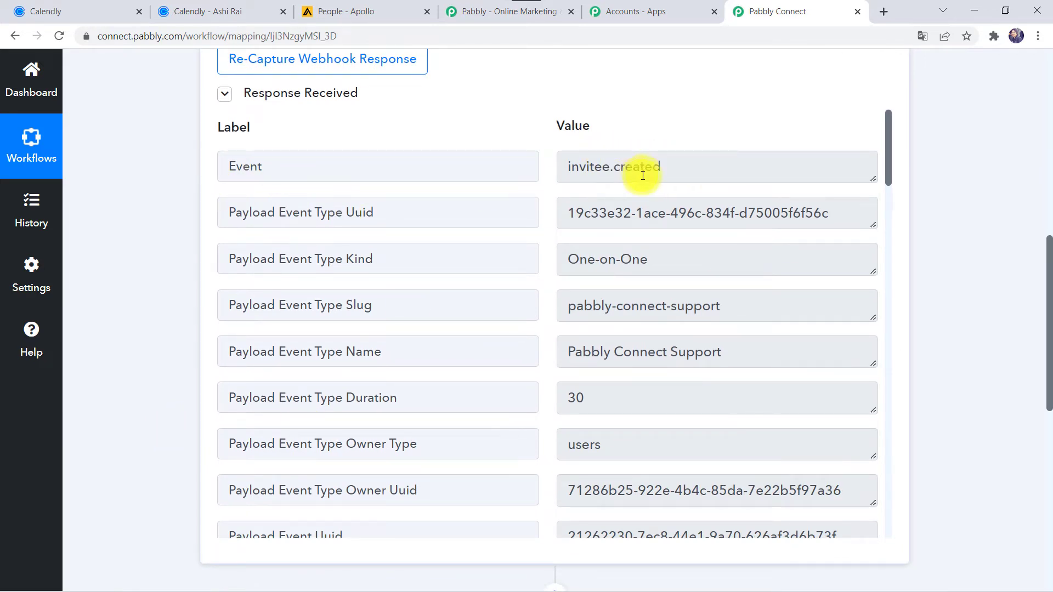
scroll(430, 387, "down", 9)
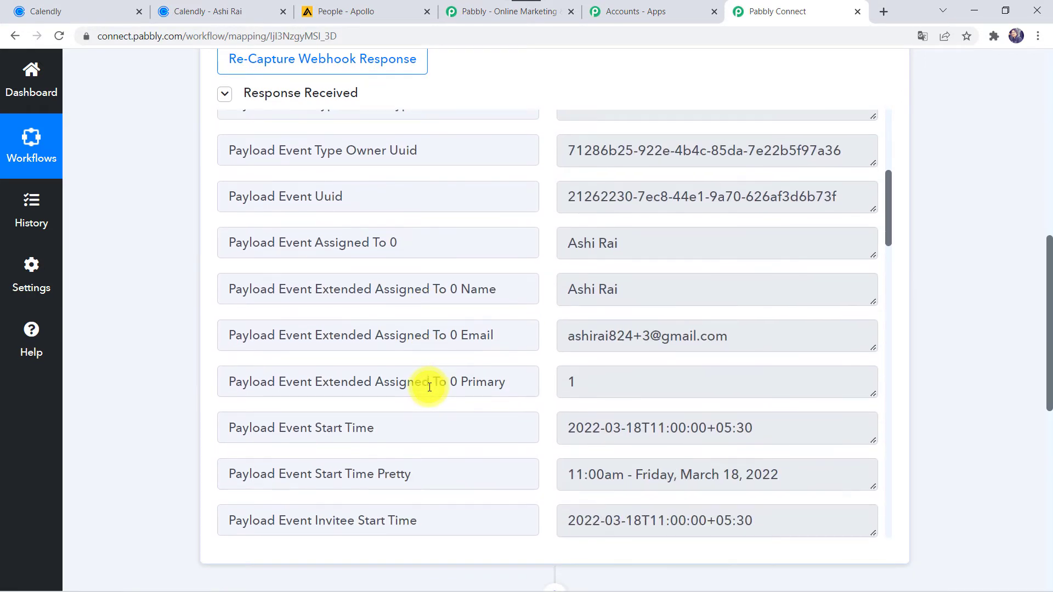
scroll(430, 387, "down", 1)
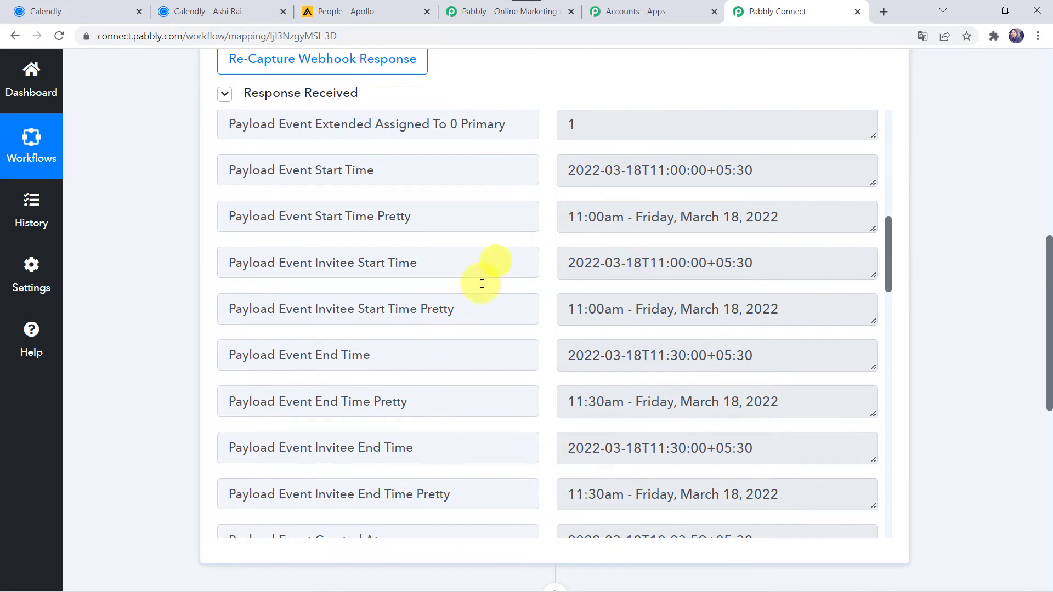
scroll(468, 341, "down", 2)
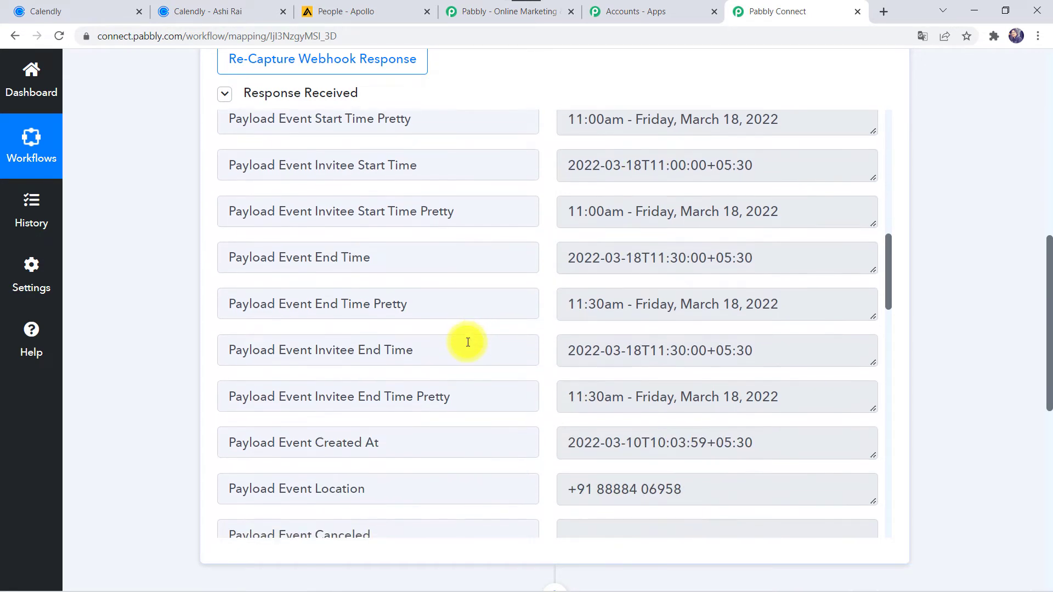
scroll(468, 341, "down", 6)
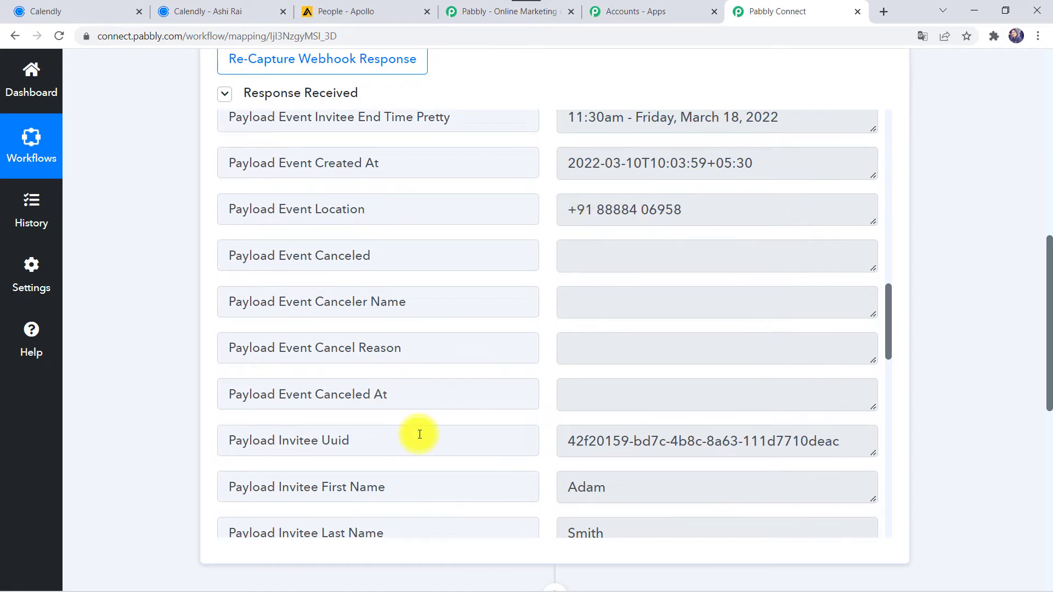
scroll(419, 435, "down", 5)
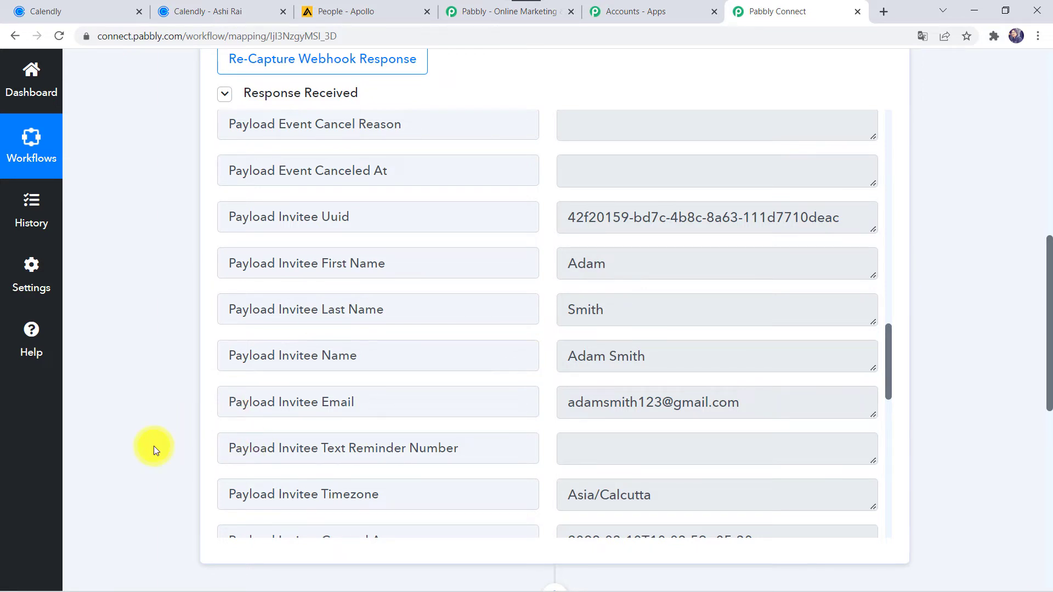
scroll(154, 446, "down", 6)
scroll(153, 446, "down", 2)
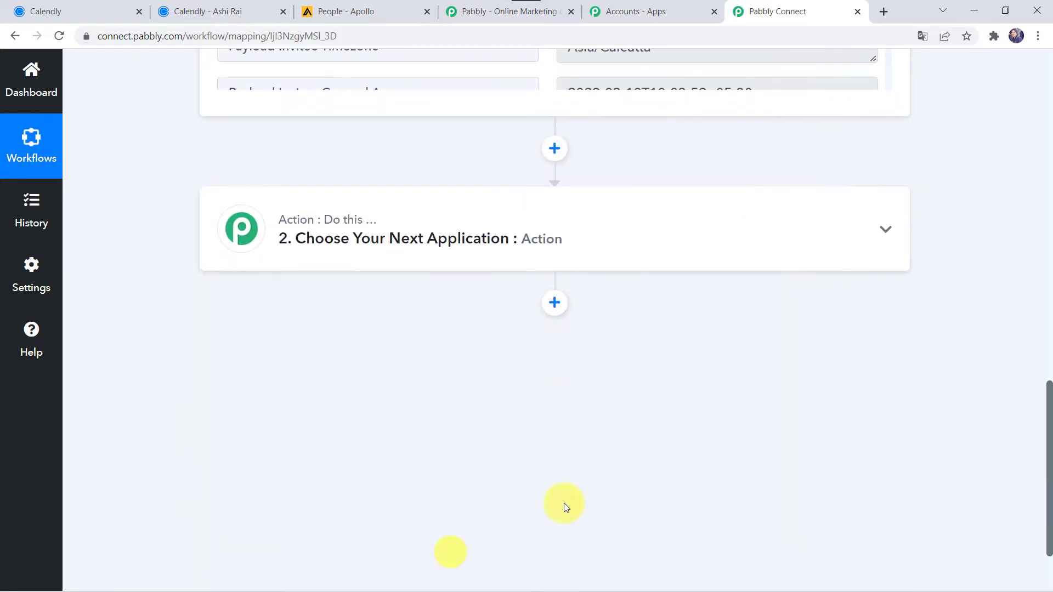
Step: Set the action step to Apollo's Create Contact event and bring up its account connection panel
left_click(530, 250)
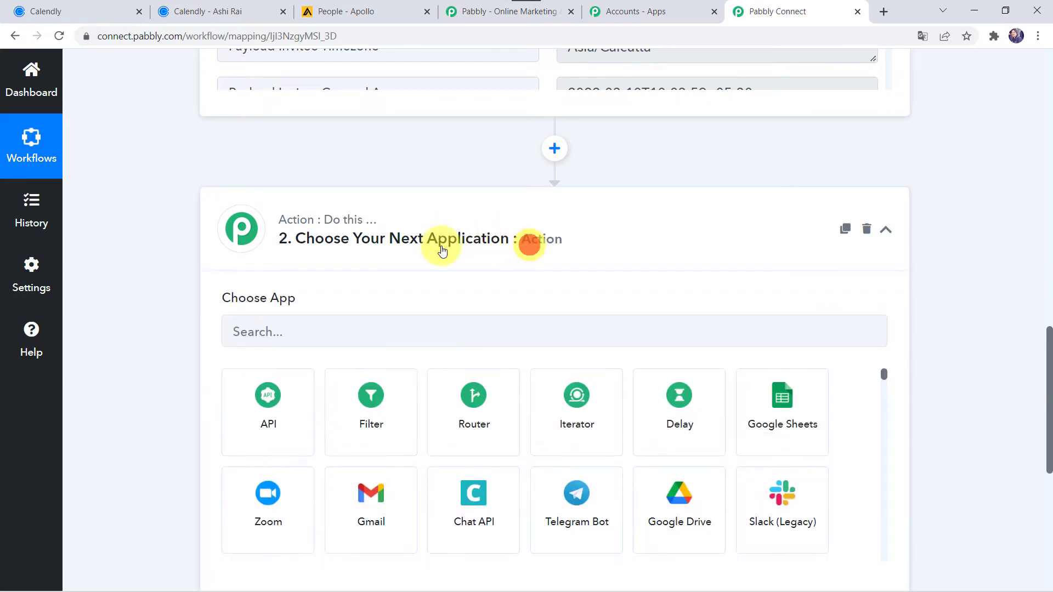
left_click(298, 335)
type("Apo")
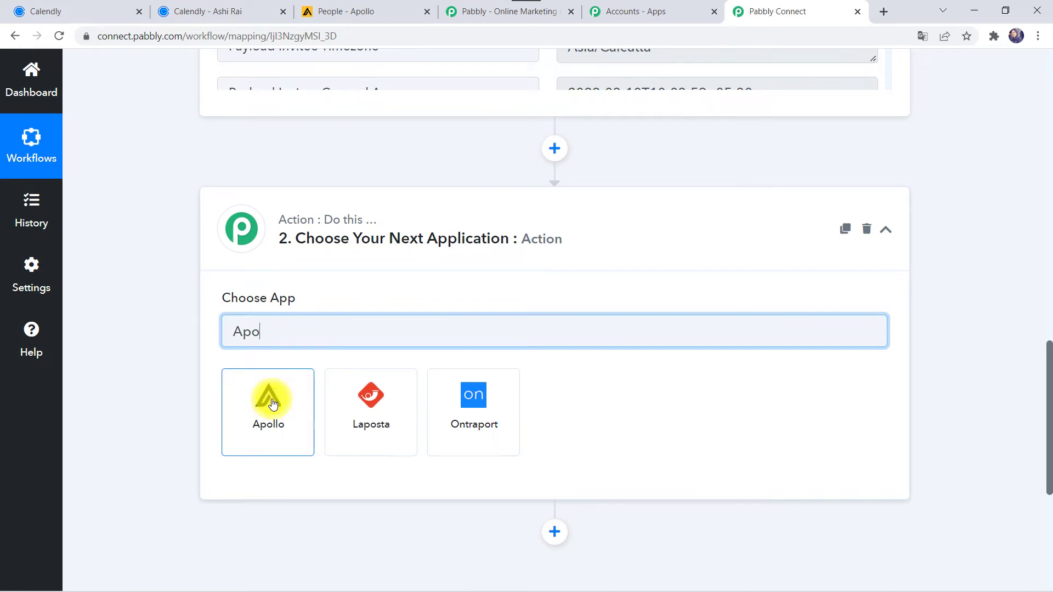
left_click(271, 402)
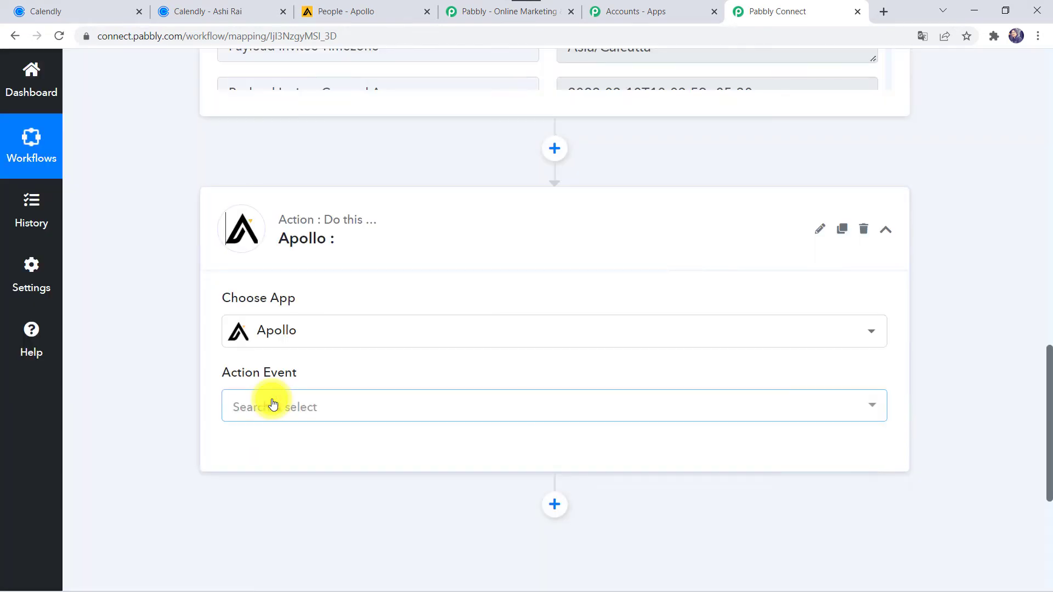
left_click(269, 407)
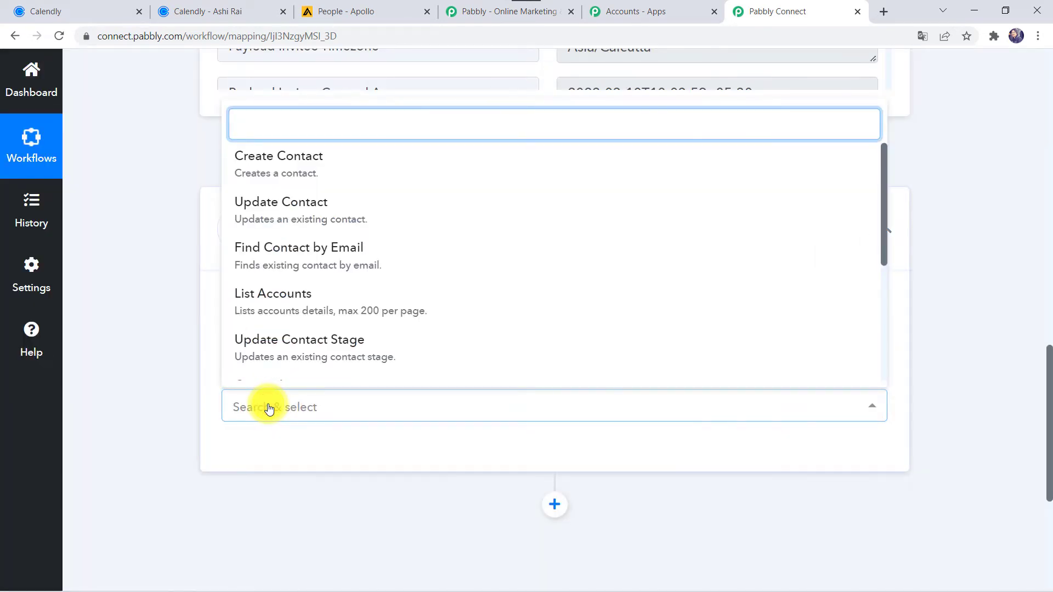
left_click(281, 164)
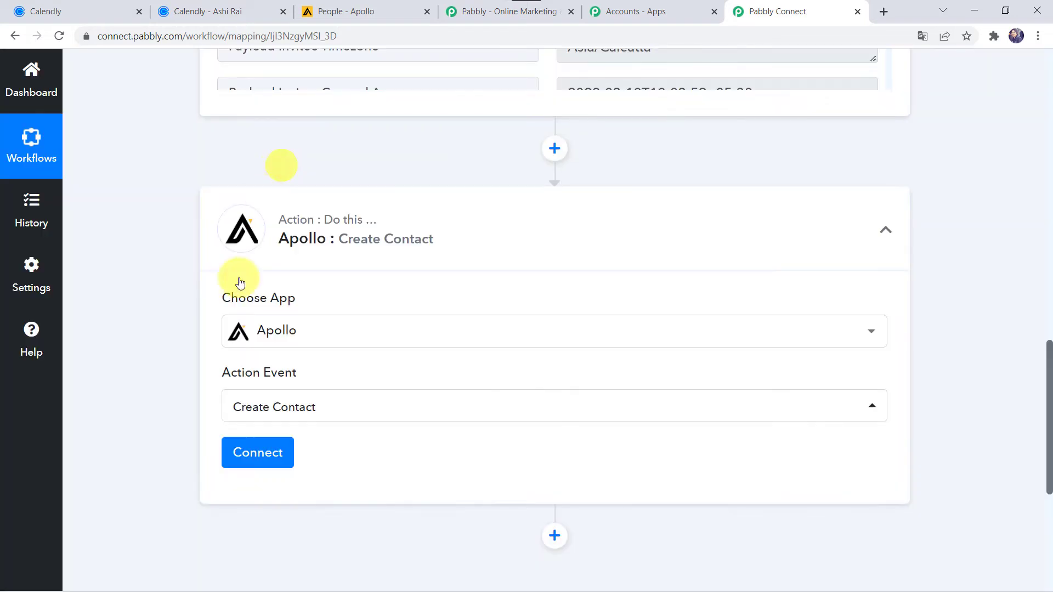
left_click(278, 453)
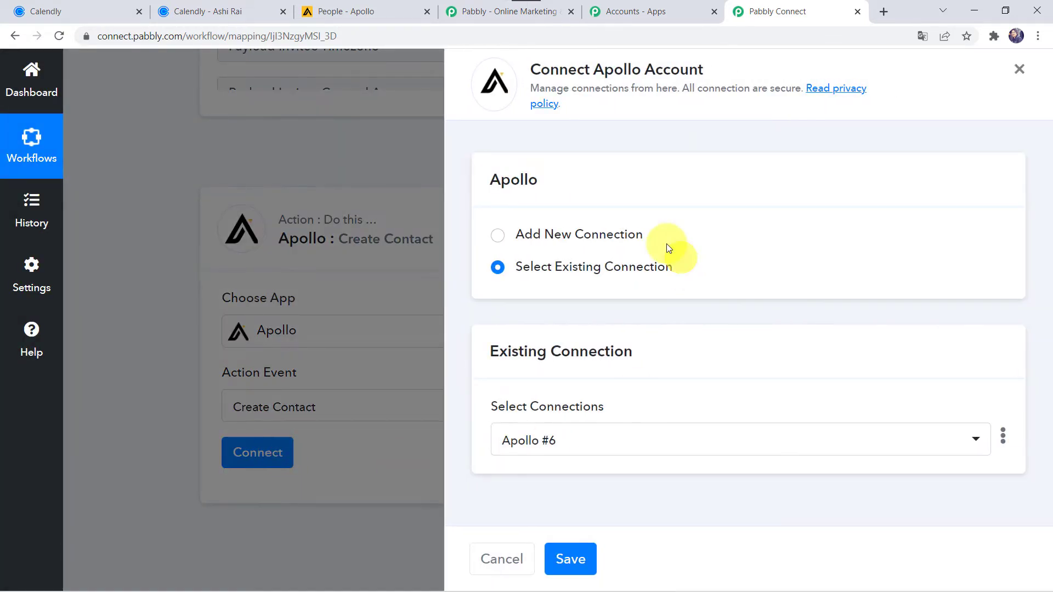
Step: Choose Add New Connection for Apollo and follow the 'here.' link to Apollo's API Settings
left_click(581, 238)
scroll(583, 396, "down", 1)
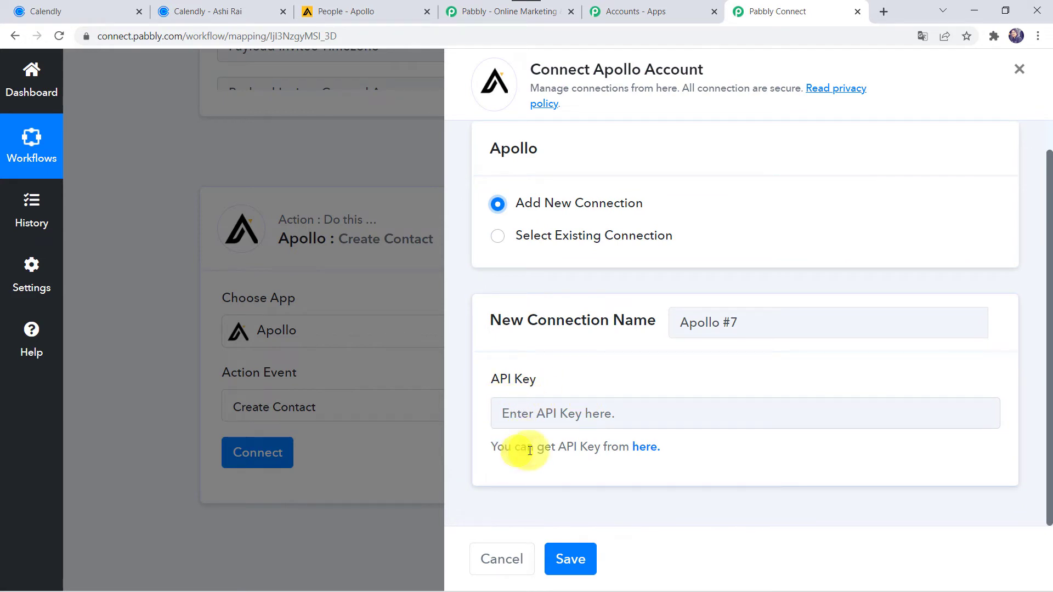
left_click(643, 449)
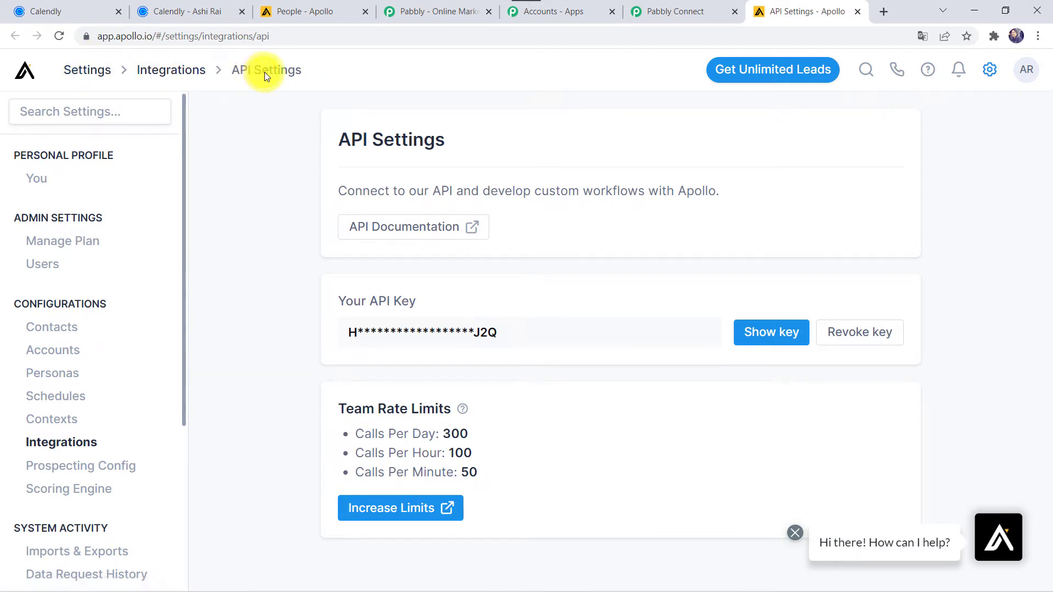
Step: Reveal and copy the Apollo API key, then paste it into the Apollo #7 connection's API Key field
left_click(761, 331)
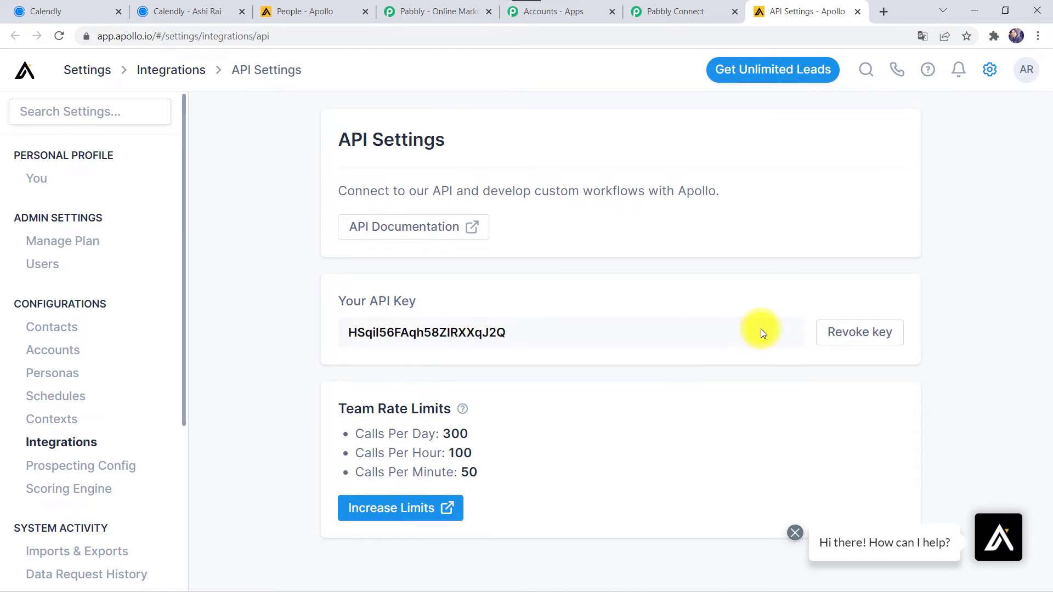
double_click(432, 335)
key("ctrl+c")
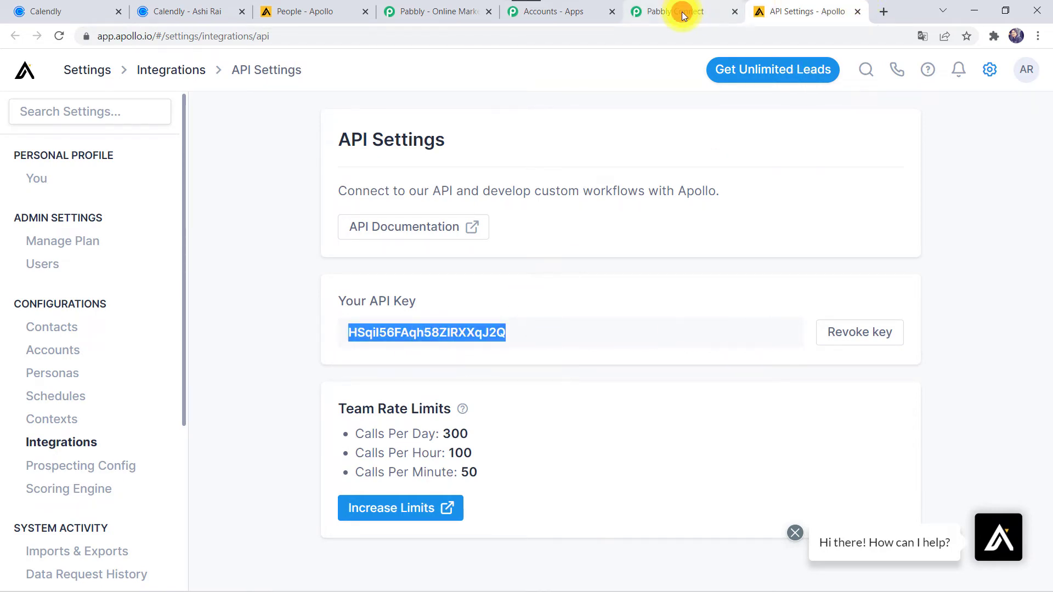
left_click(683, 11)
left_click(554, 408)
key("ctrl+v")
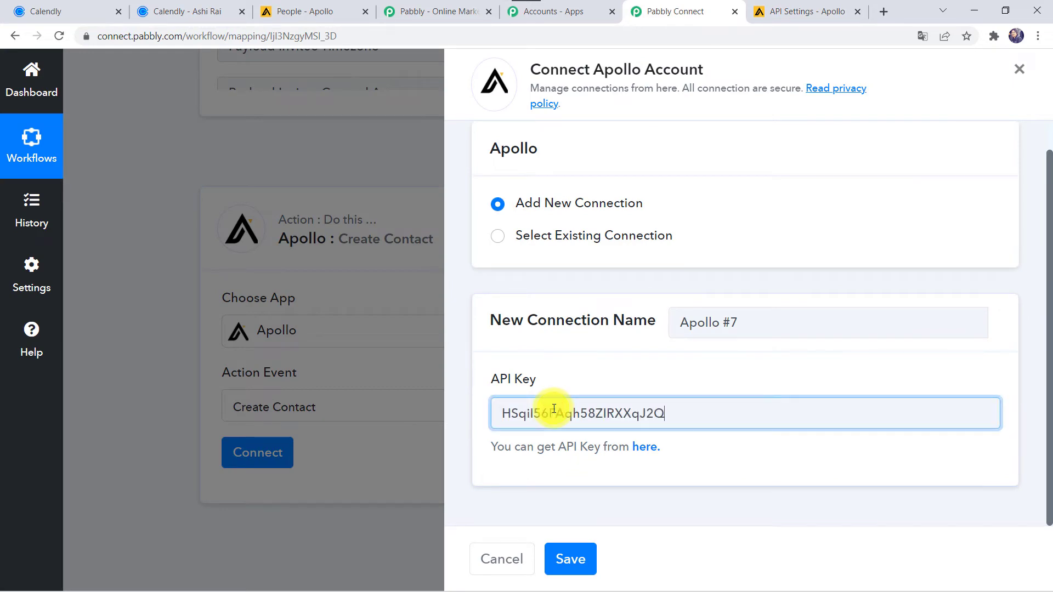
Step: Save the Apollo connection, then review the Create Contact name, organization and email fields
left_click(571, 559)
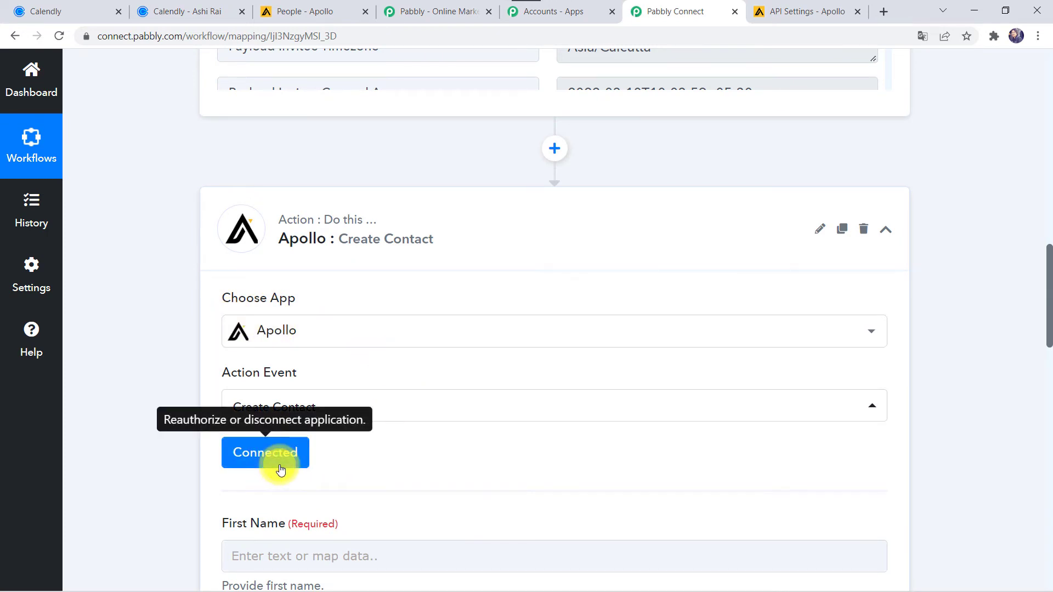
scroll(331, 452, "down", 1)
scroll(331, 452, "down", 4)
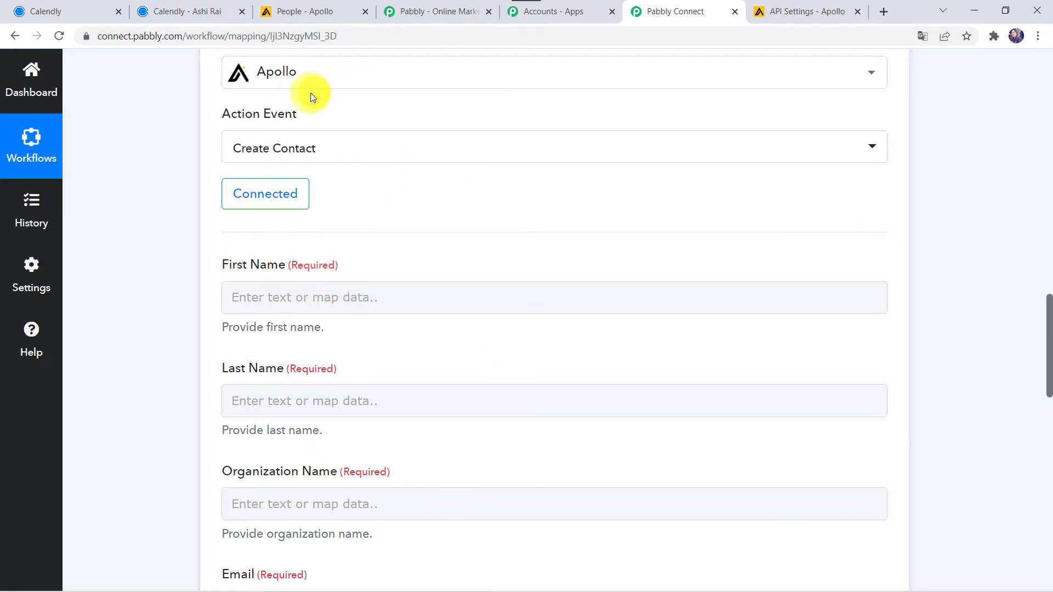
scroll(300, 94, "down", 1)
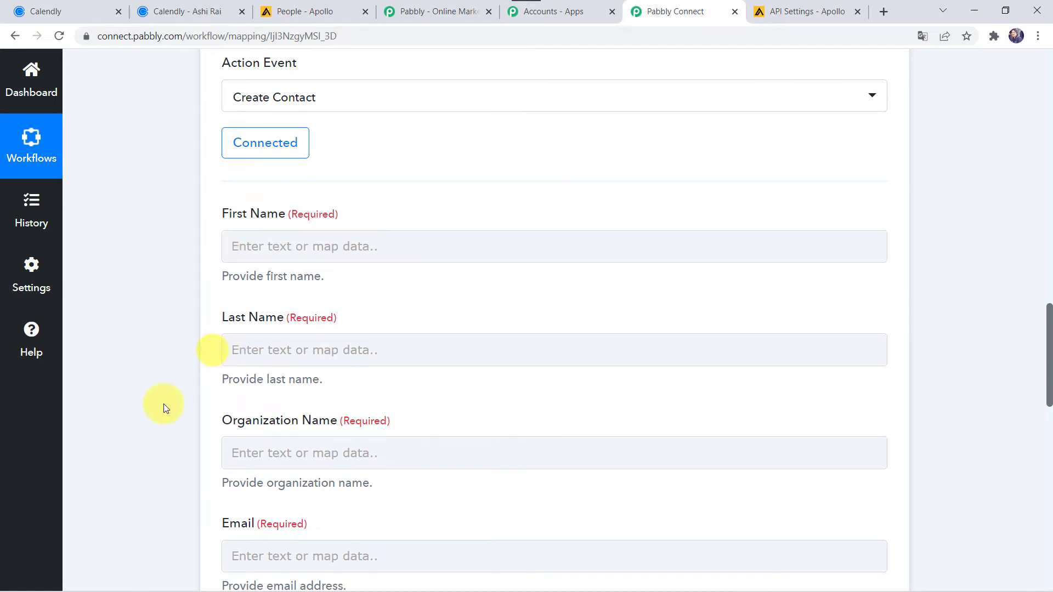
left_click(247, 459)
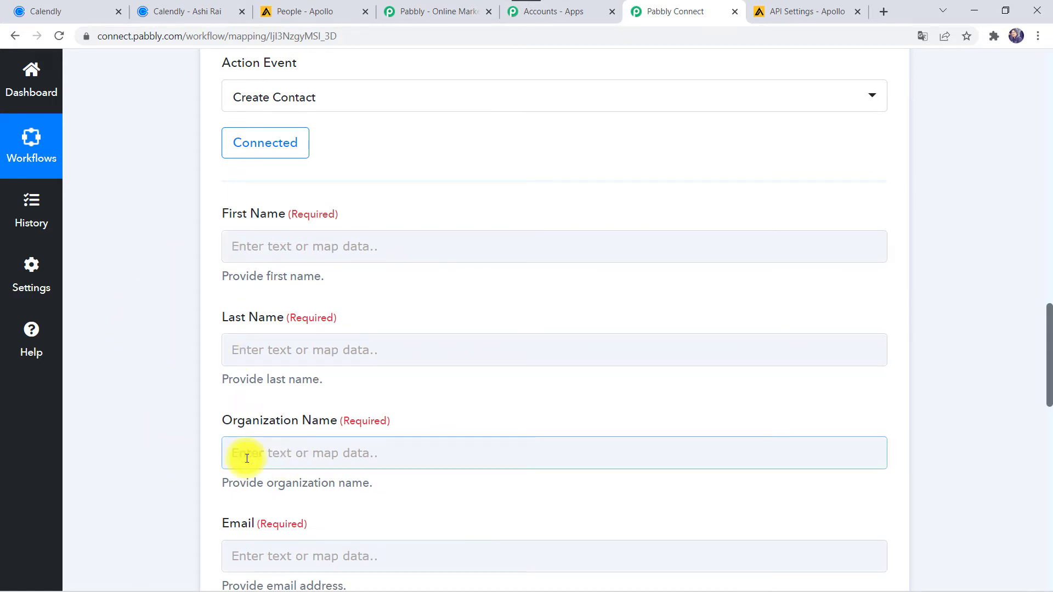
scroll(172, 266, "up", 7)
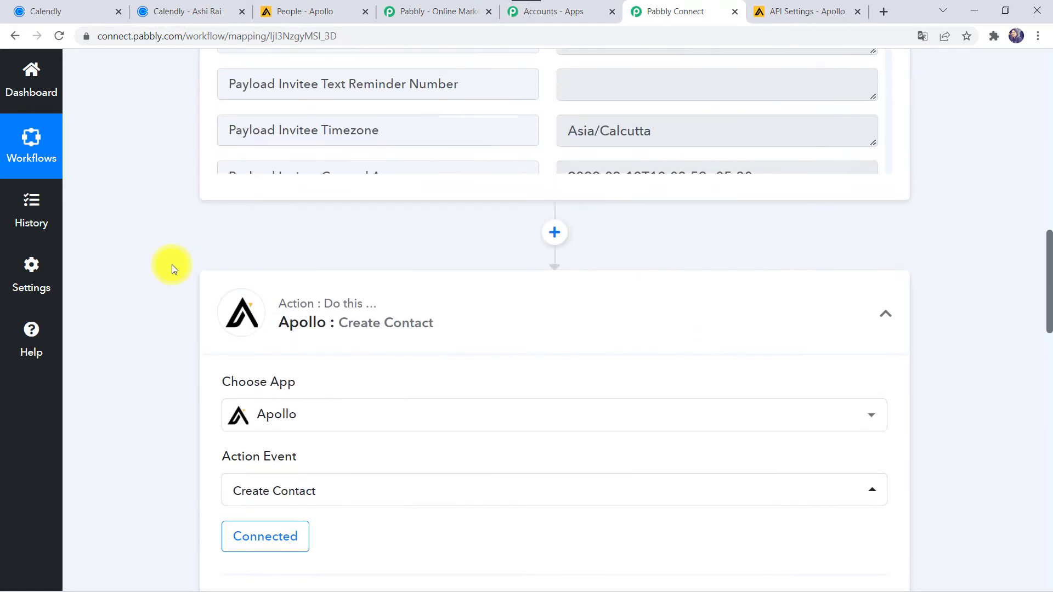
scroll(172, 264, "up", 10)
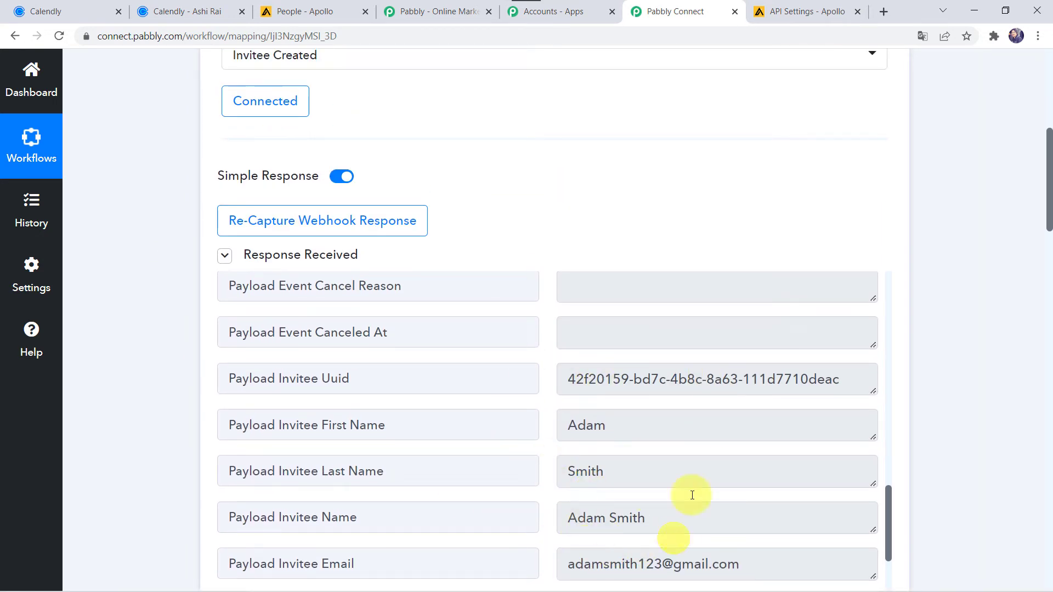
scroll(149, 563, "down", 10)
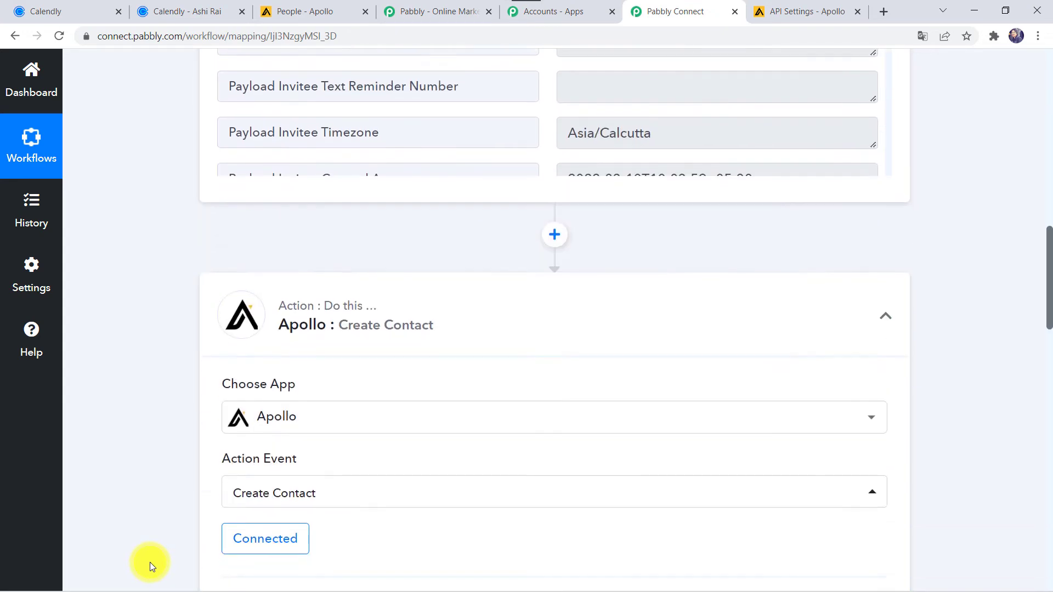
scroll(149, 562, "down", 7)
Step: Map the Calendly invitee's first and last name into Apollo's First Name and Last Name fields
left_click(270, 208)
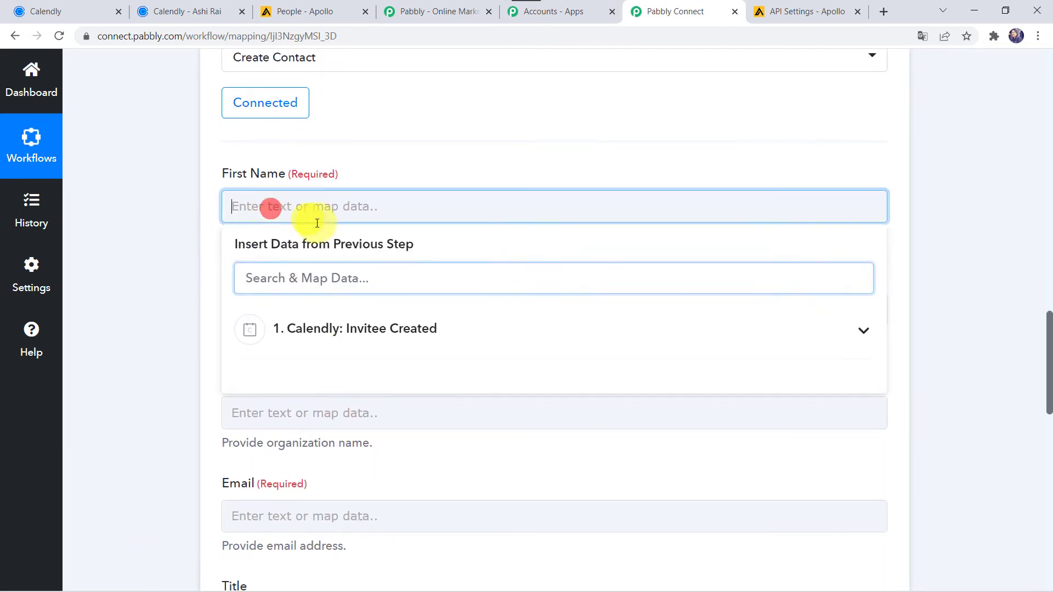
left_click(329, 329)
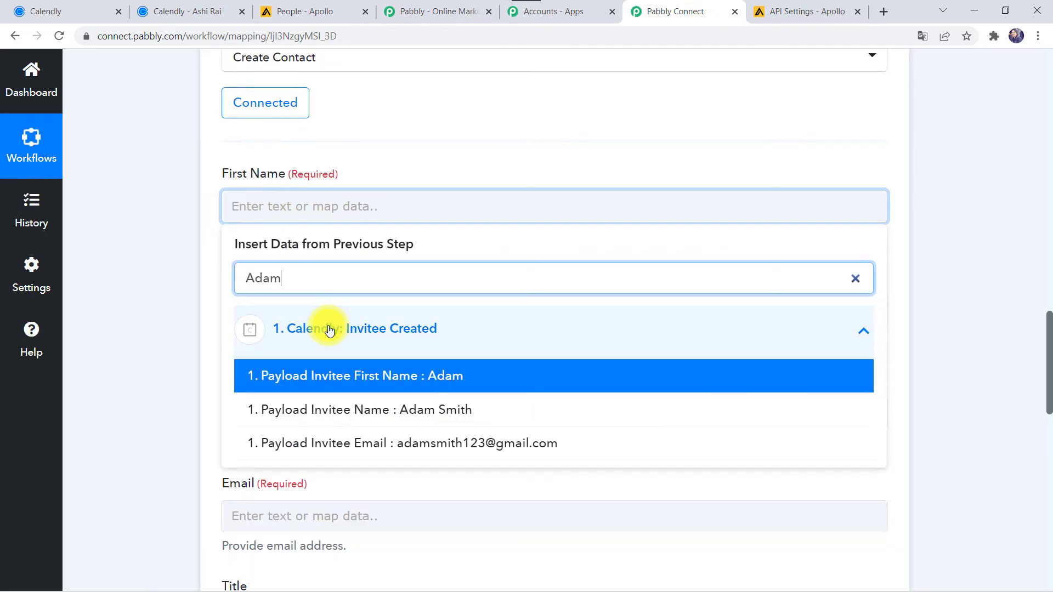
left_click(335, 378)
left_click(143, 380)
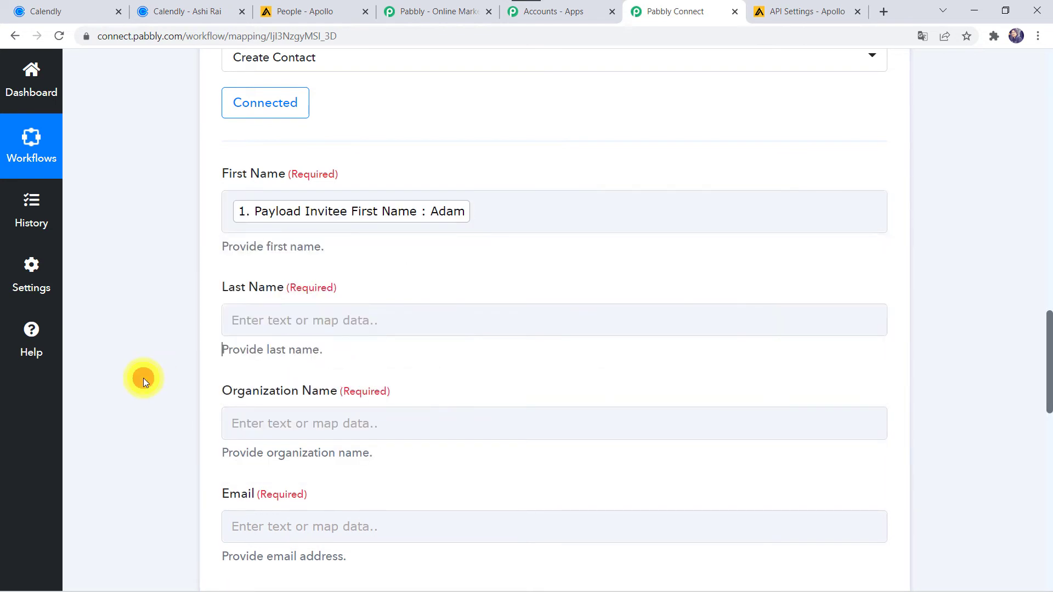
left_click(236, 313)
left_click(297, 437)
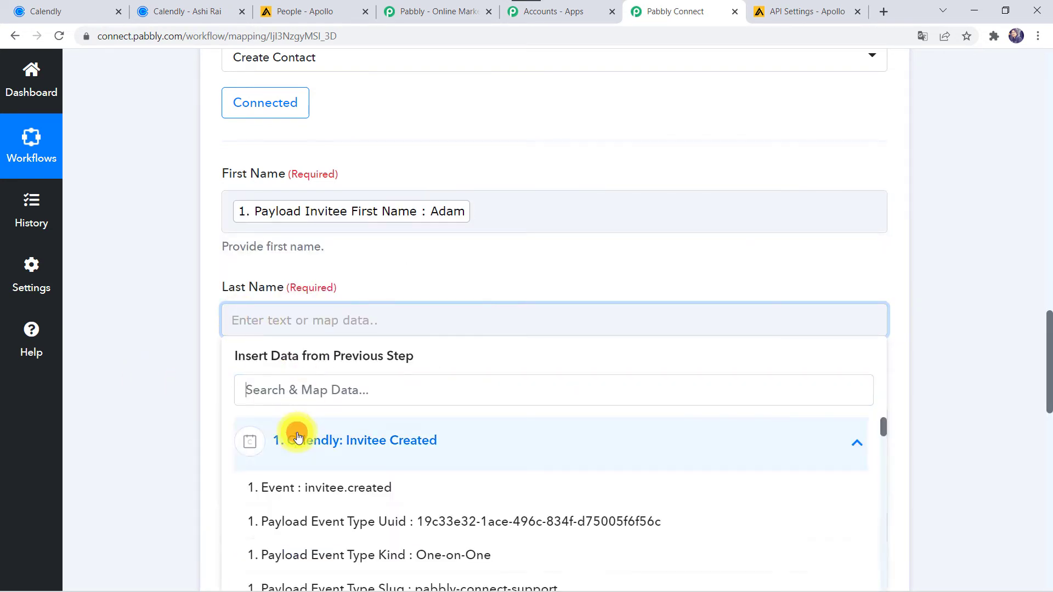
type("Smith")
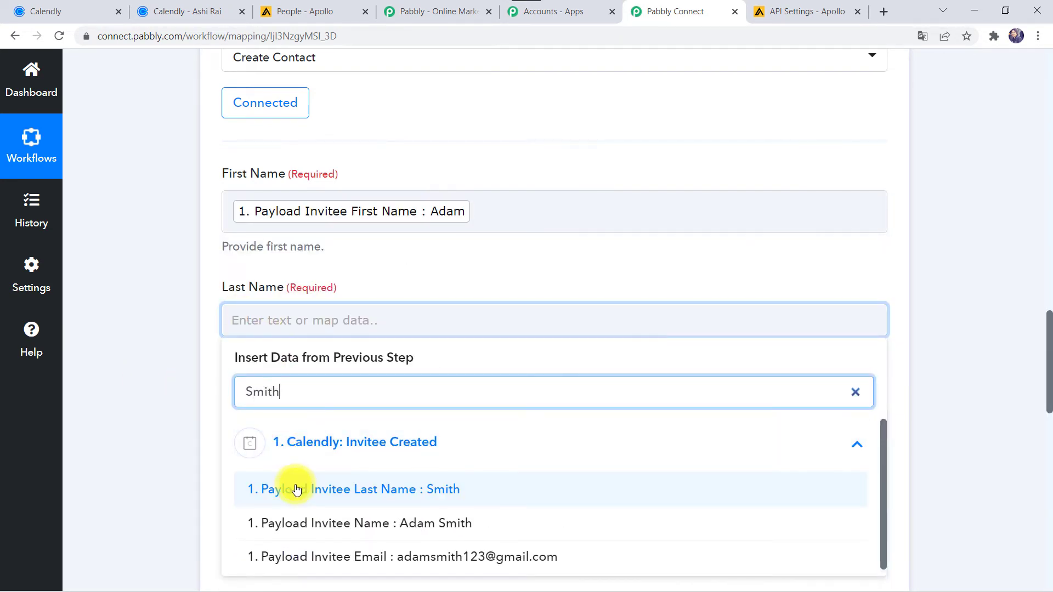
left_click(296, 490)
left_click(114, 420)
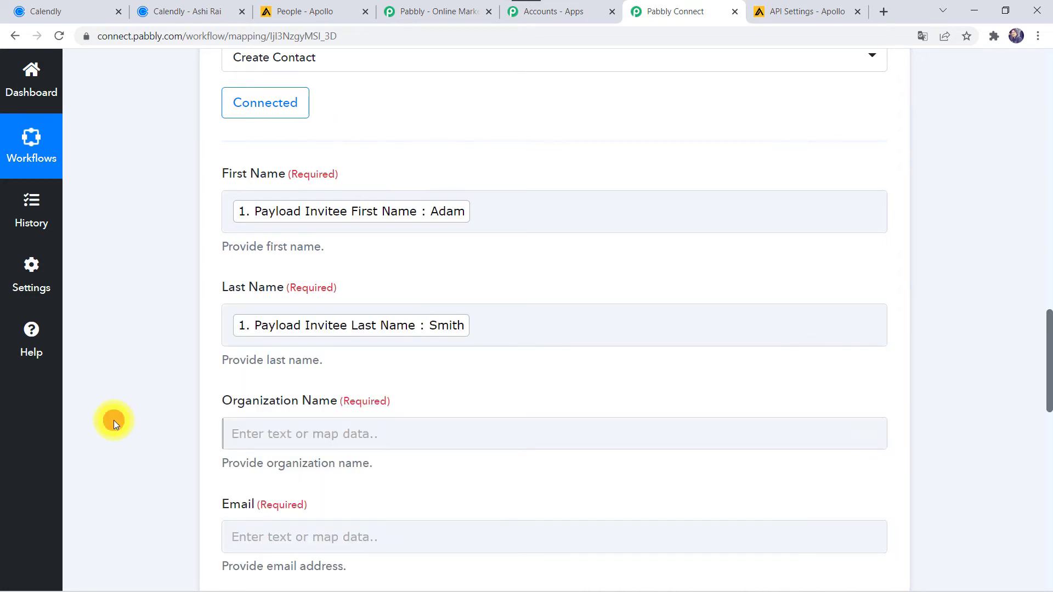
Step: Map Calendly's event type name to Organization Name and the invitee's email to Email
scroll(113, 420, "down", 4)
left_click(273, 247)
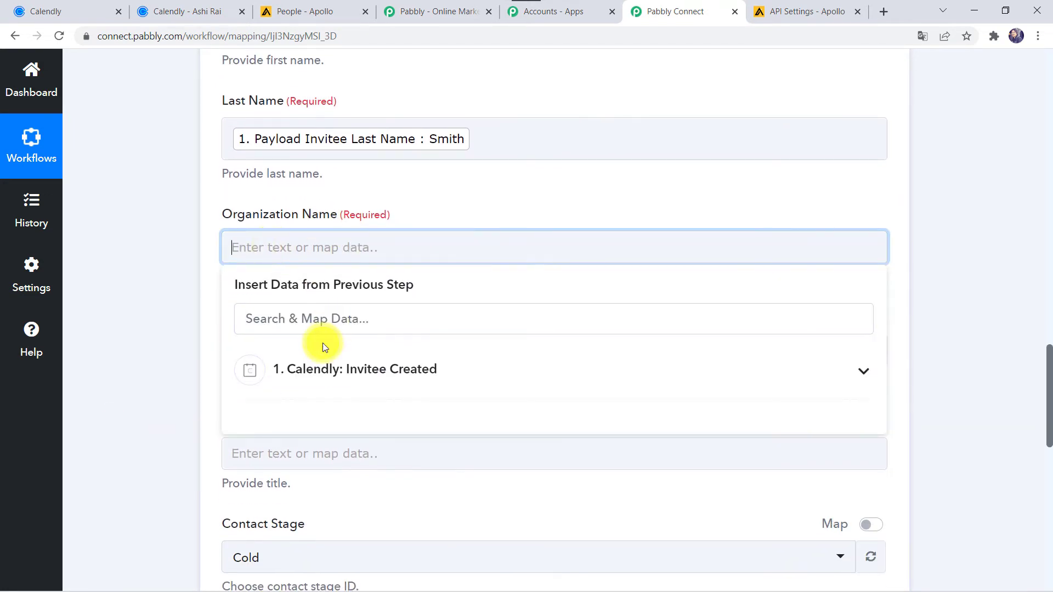
left_click(305, 369)
type("ty")
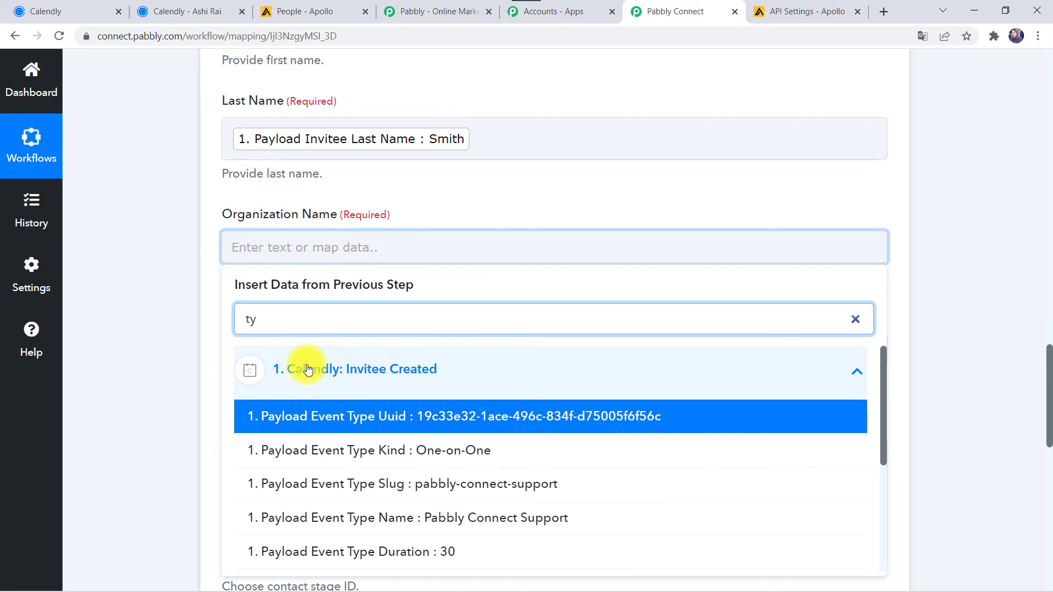
left_click(365, 522)
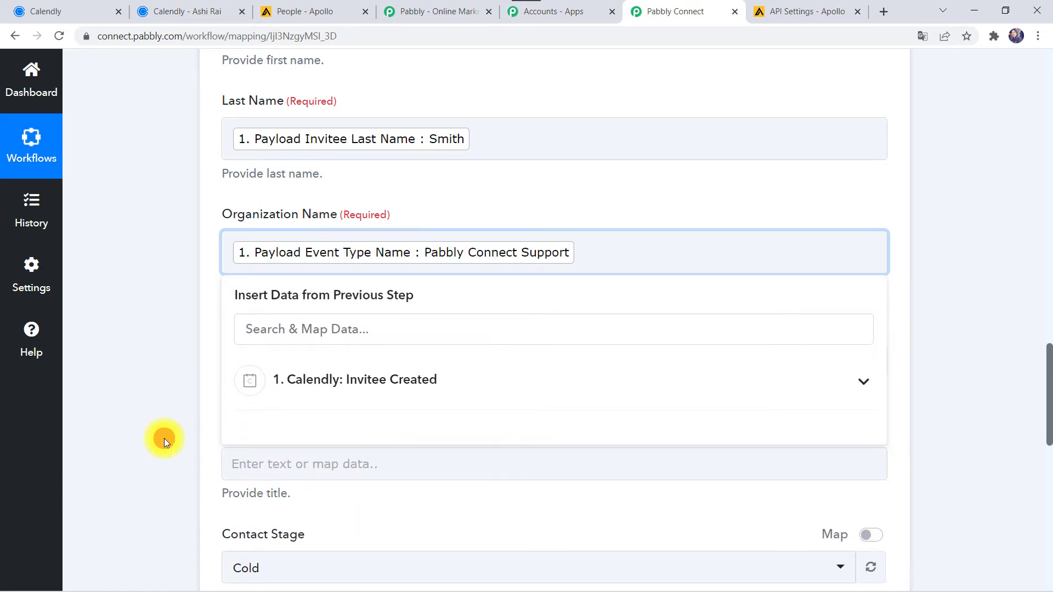
left_click(164, 438)
scroll(209, 326, "down", 1)
left_click(256, 219)
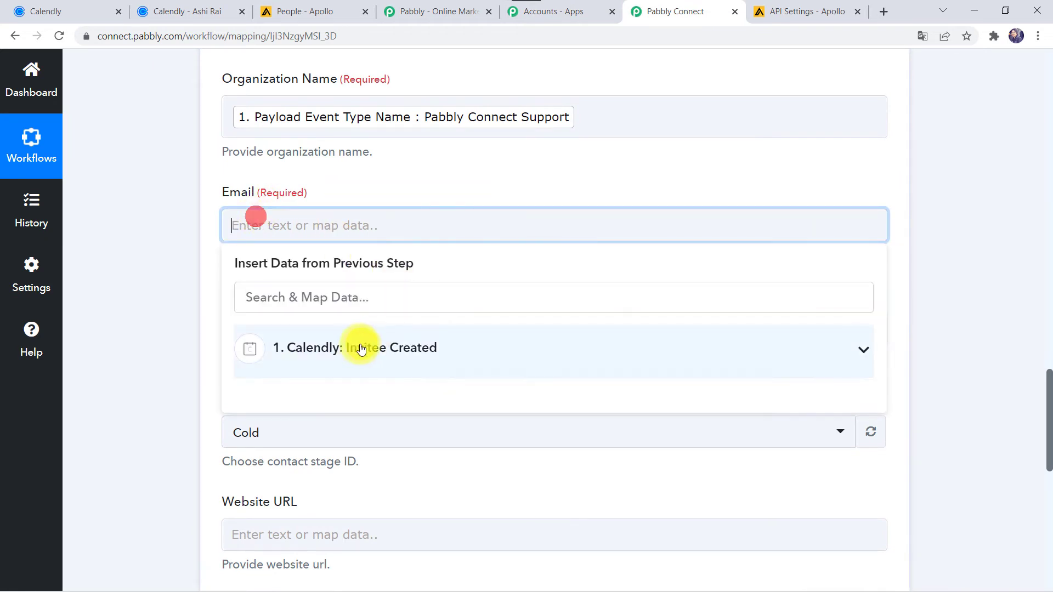
left_click(356, 348)
type("@")
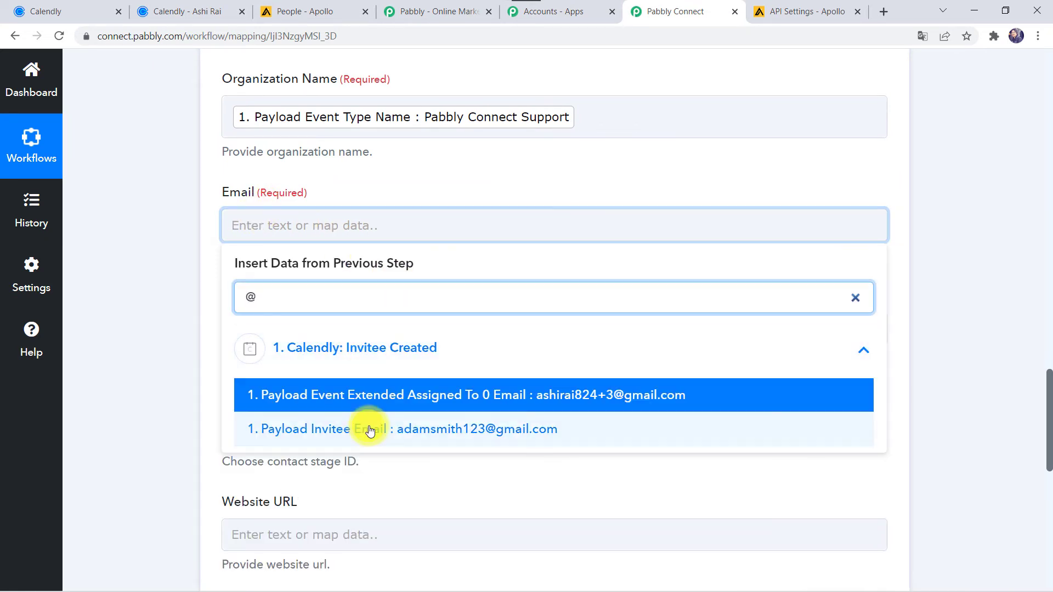
left_click(370, 429)
left_click(157, 377)
scroll(157, 376, "down", 2)
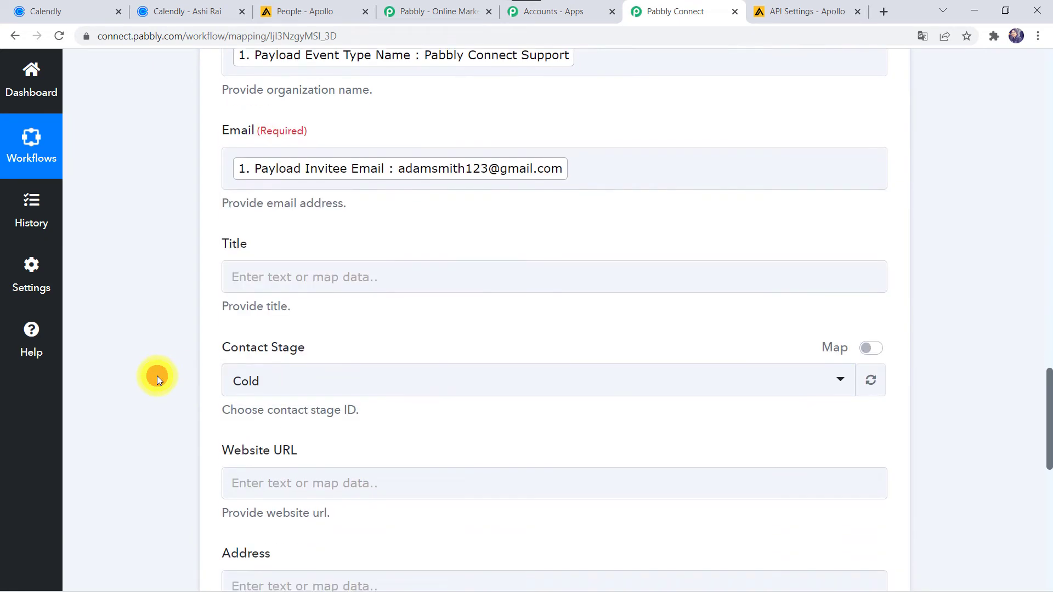
left_click(240, 227)
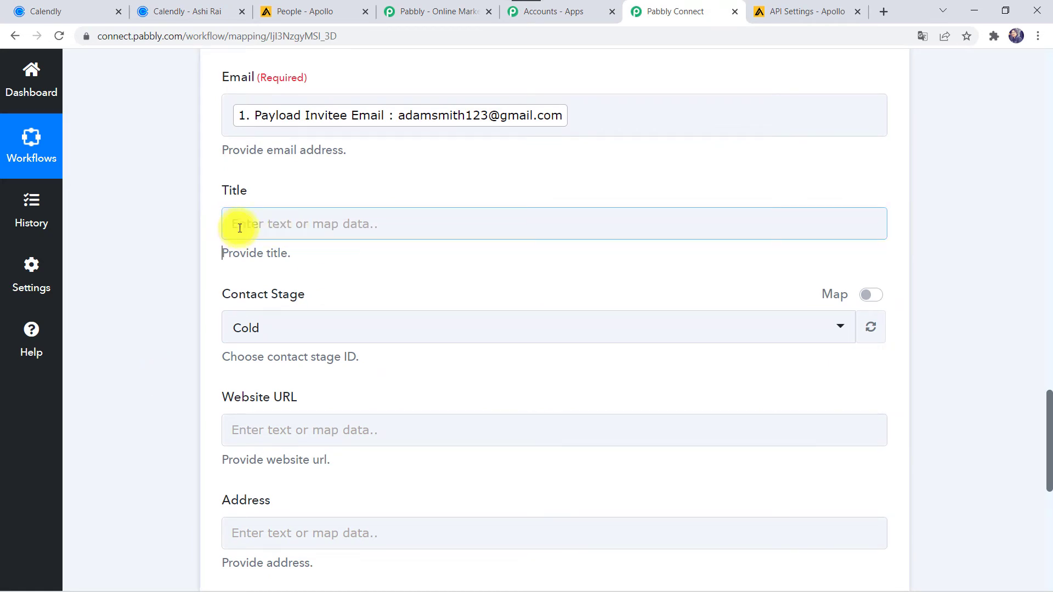
Step: Set the Apollo contact stage to Cold, leaving Website URL and Address empty
left_click(303, 328)
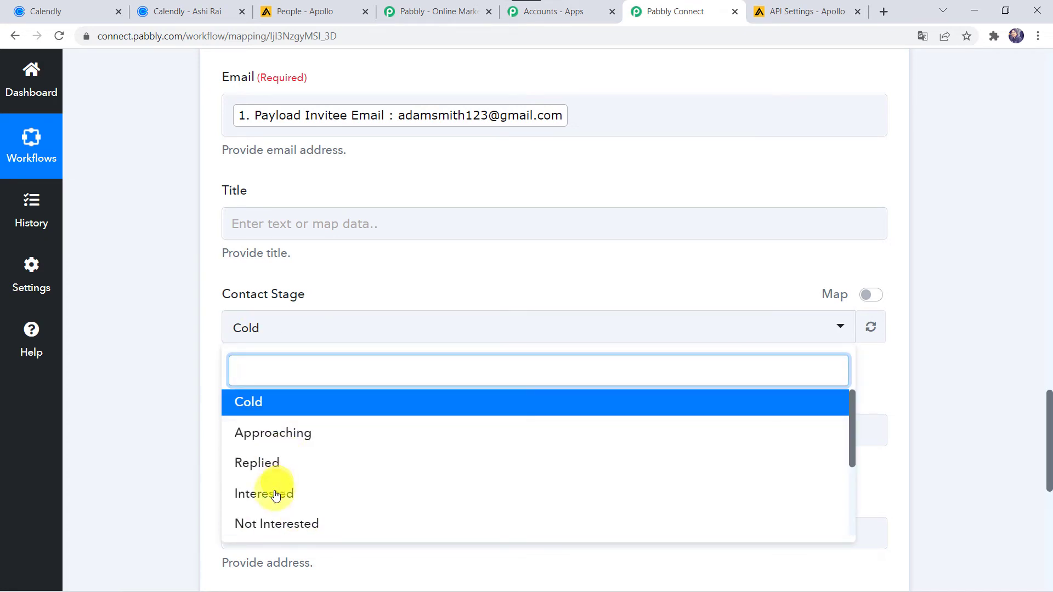
left_click(268, 404)
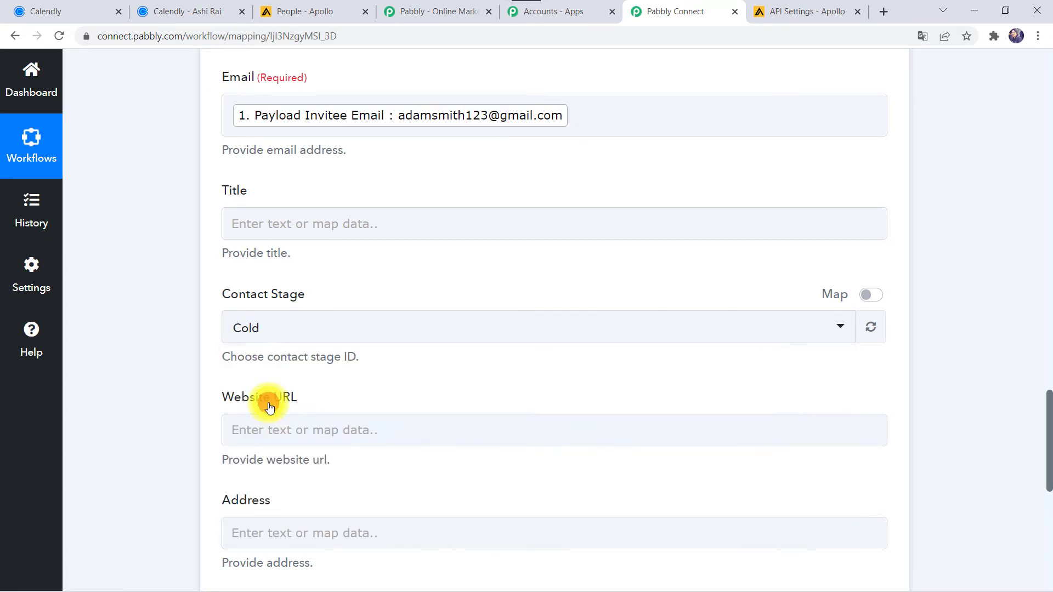
left_click(169, 404)
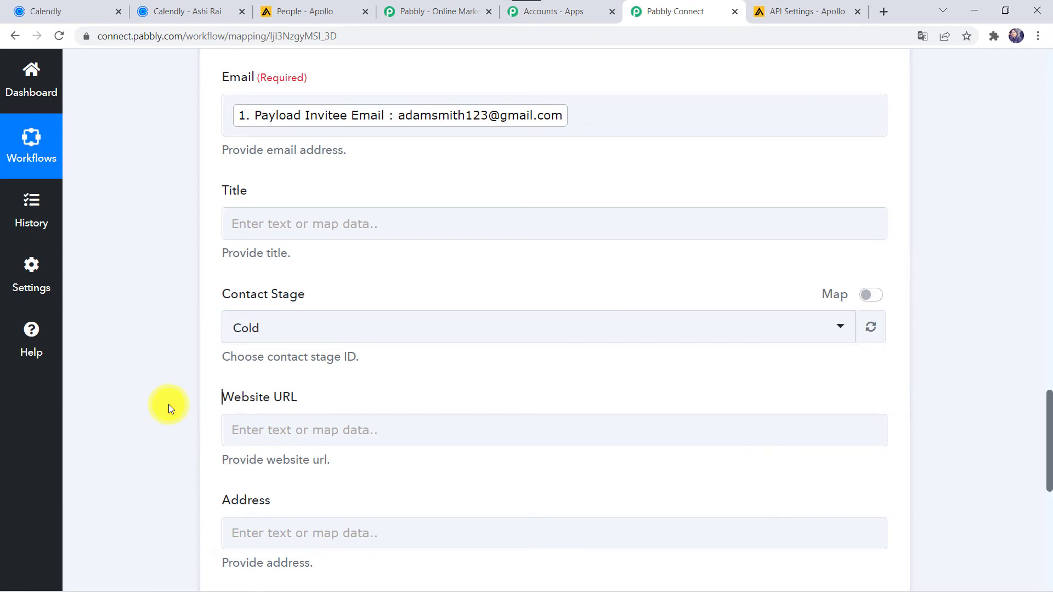
scroll(237, 446, "down", 4)
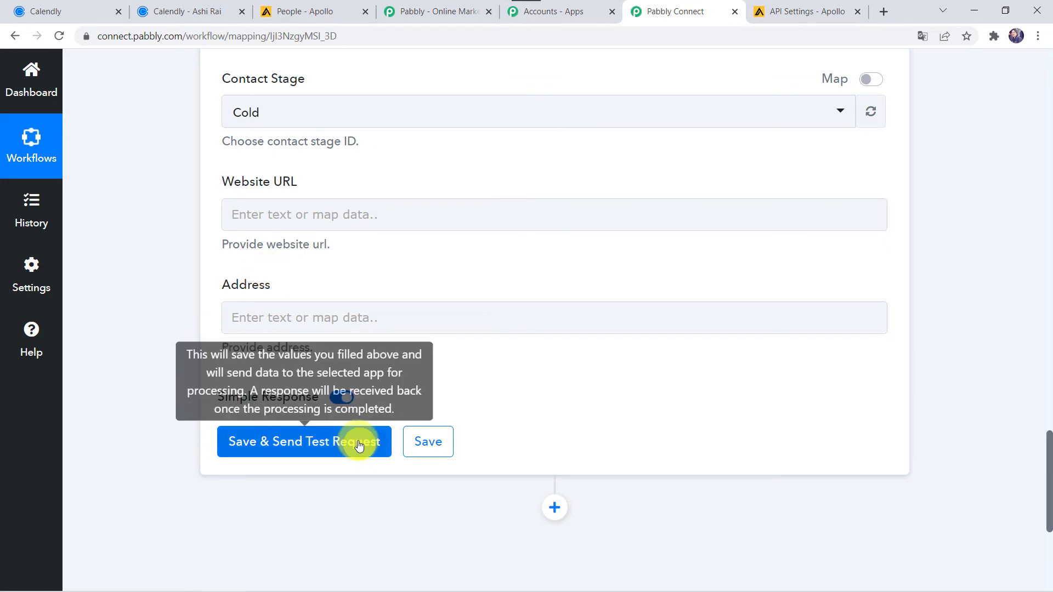
Step: Send the Create Contact test to Apollo, check the response, and move to Apollo's People list
left_click(314, 442)
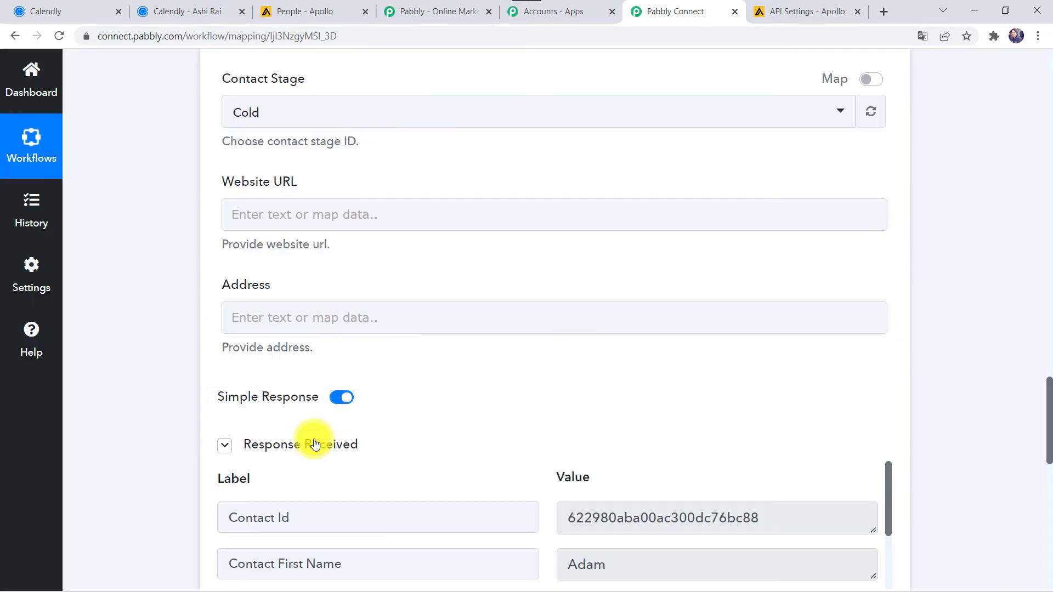
scroll(181, 447, "down", 2)
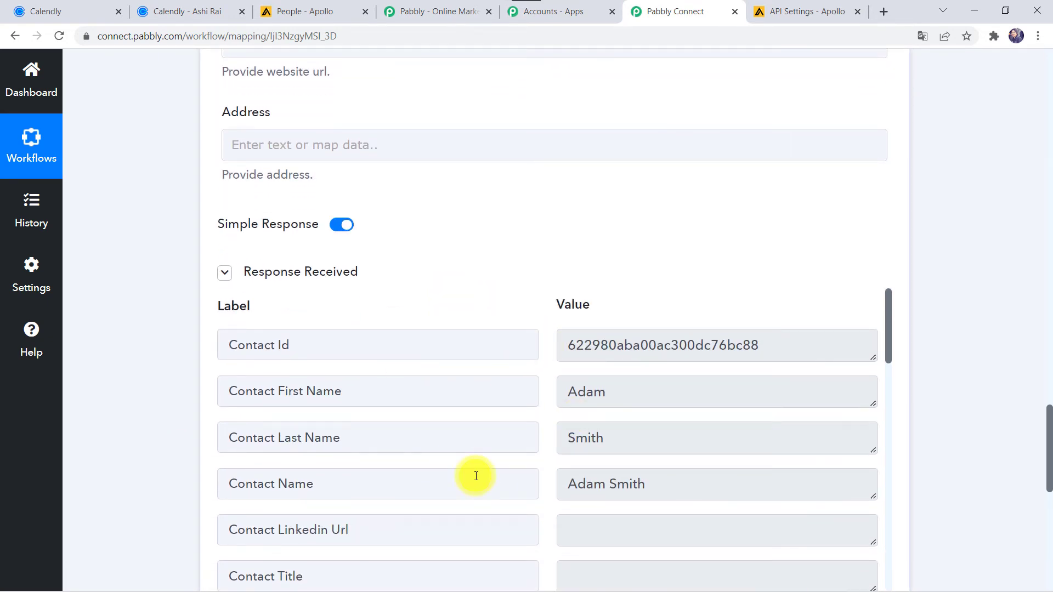
left_click(307, 9)
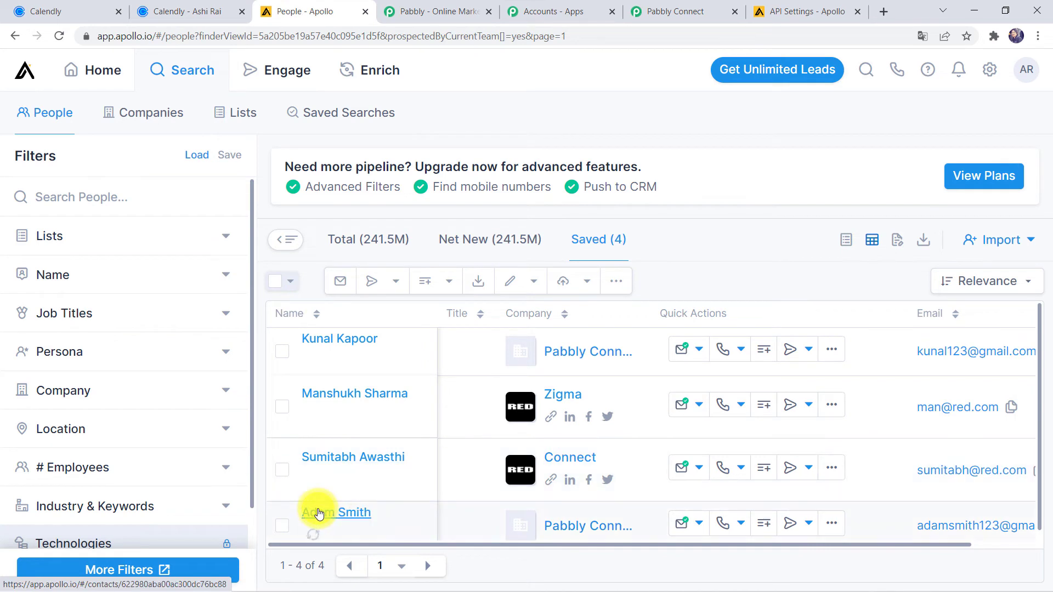
Step: Verify the test contact appears in Apollo's saved People list, then return to Pabbly Connect
scroll(319, 513, "down", 1)
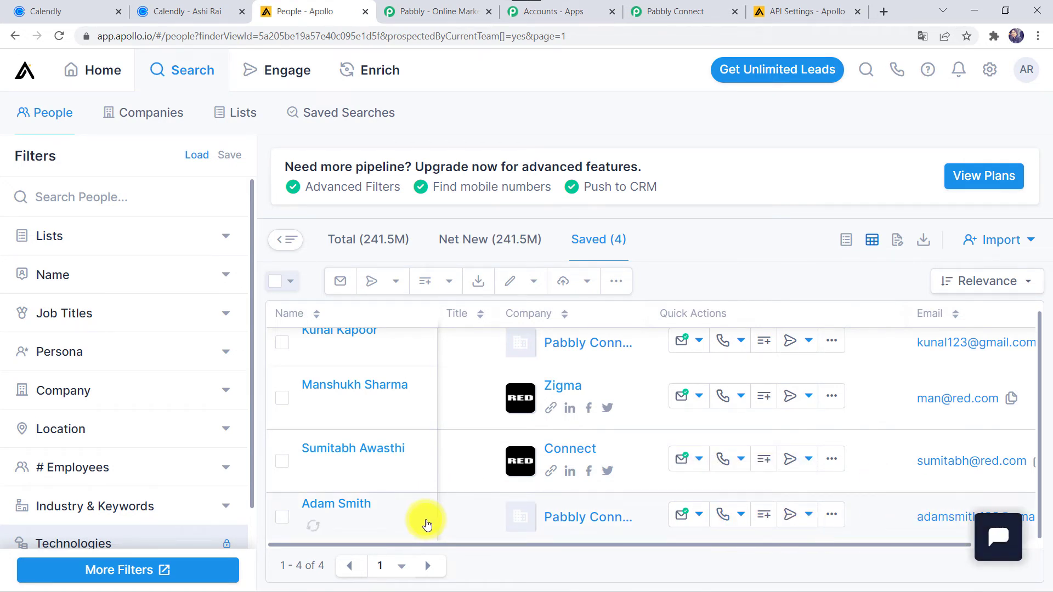
left_click(676, 11)
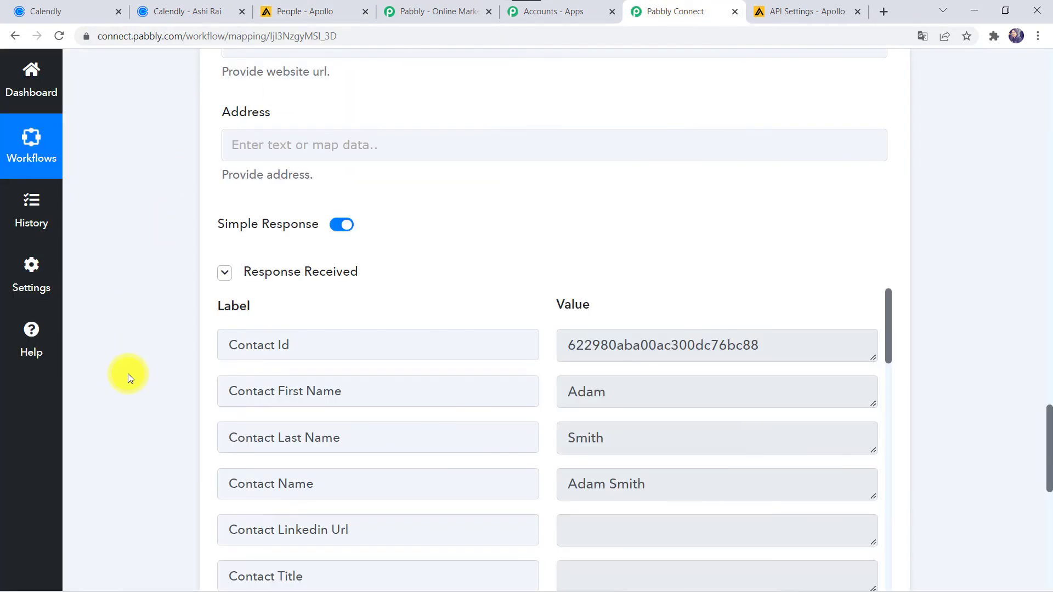
Step: Save the Apollo Create Contact step, then go to Calendly's event types page
scroll(128, 373, "down", 6)
left_click(430, 412)
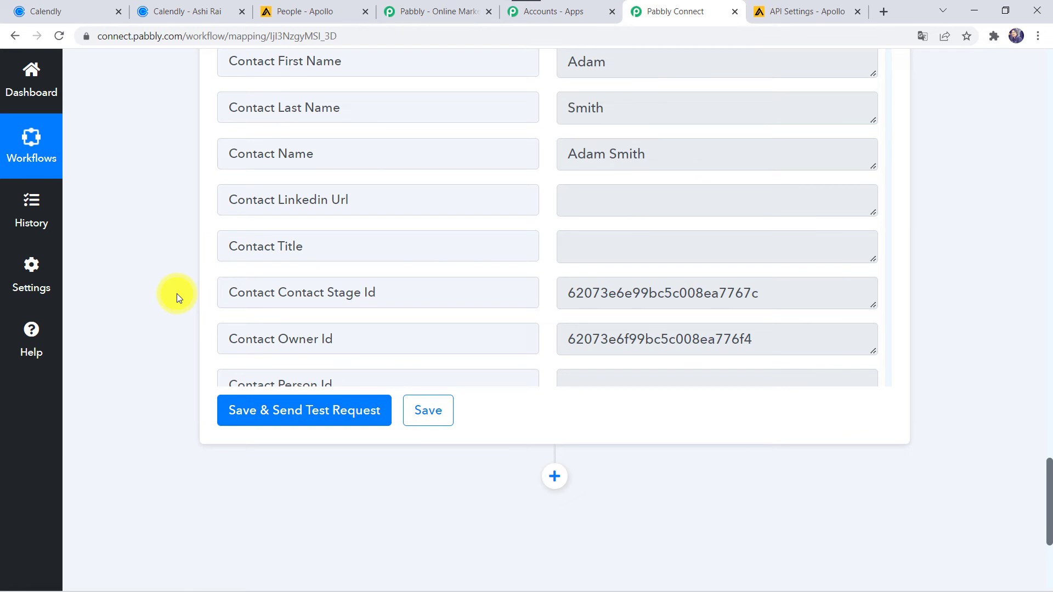
left_click(62, 9)
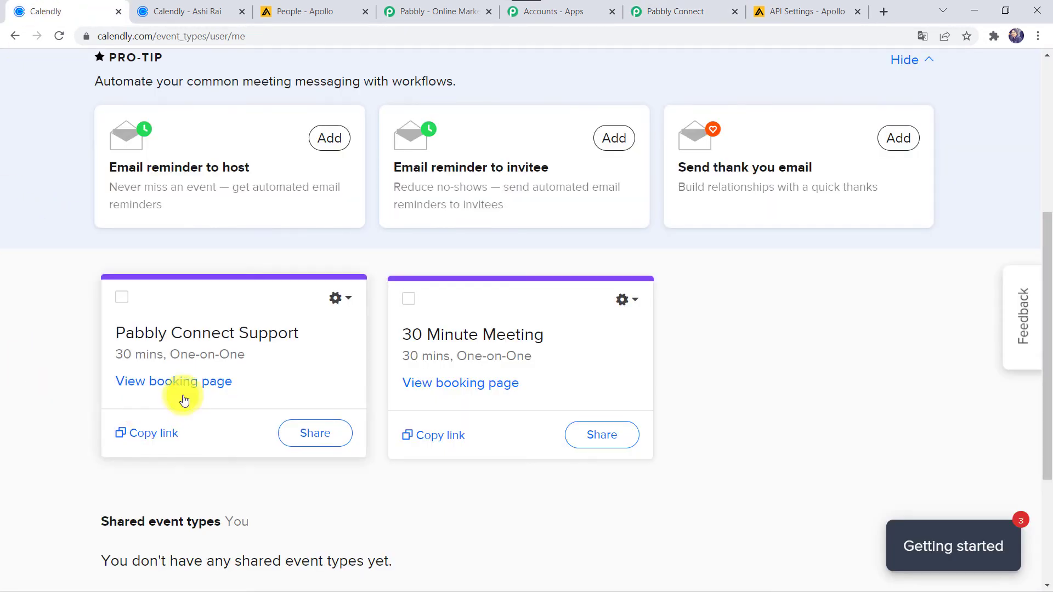
Step: Reserve the 10:30am slot on Tuesday, March 15, 2022 from the Pabbly Connect Support booking page
left_click(162, 382)
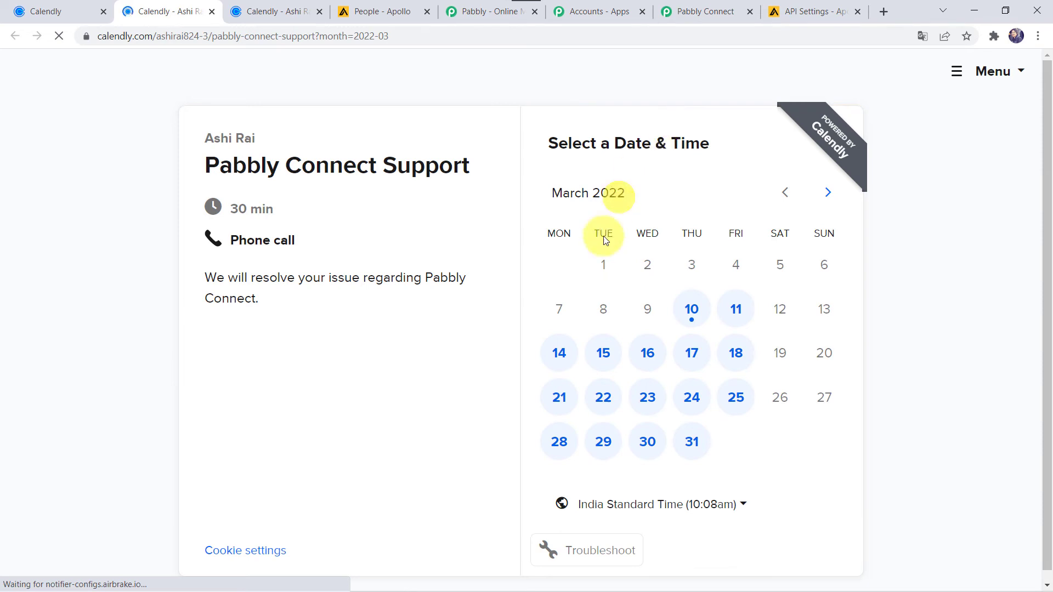
left_click(602, 355)
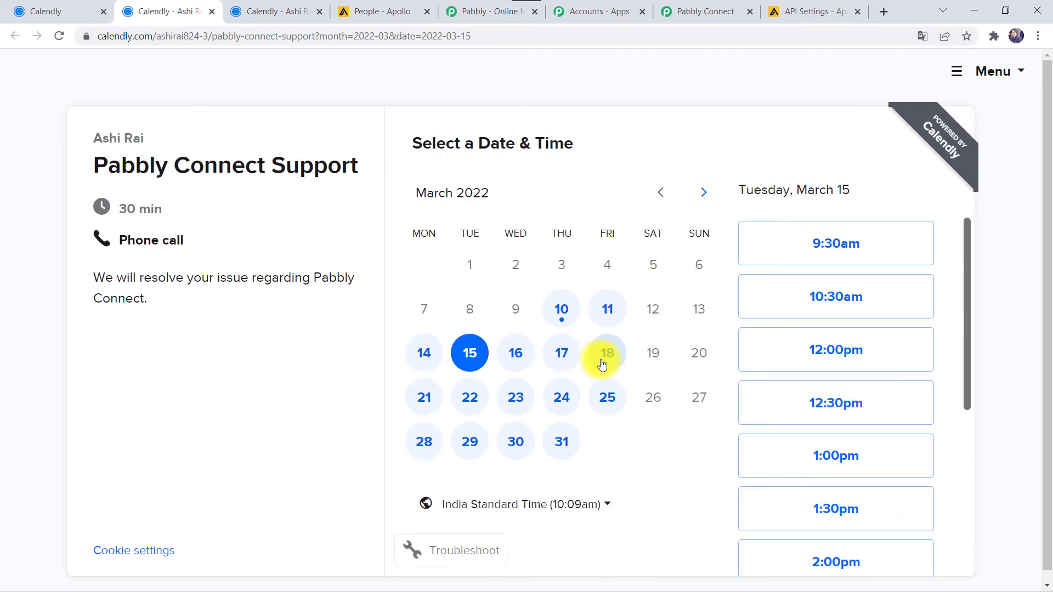
left_click(811, 303)
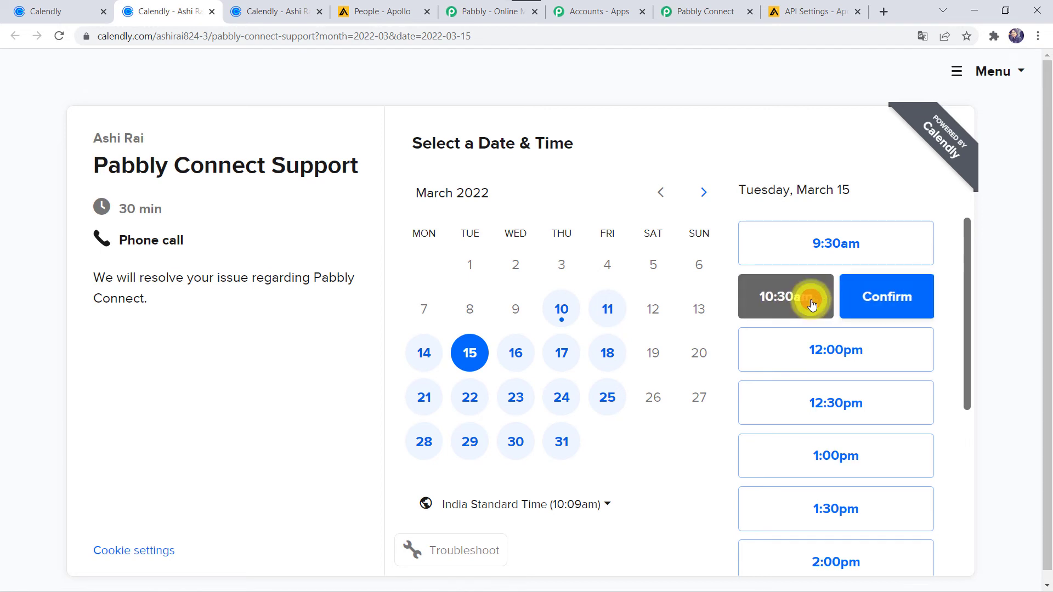
left_click(871, 299)
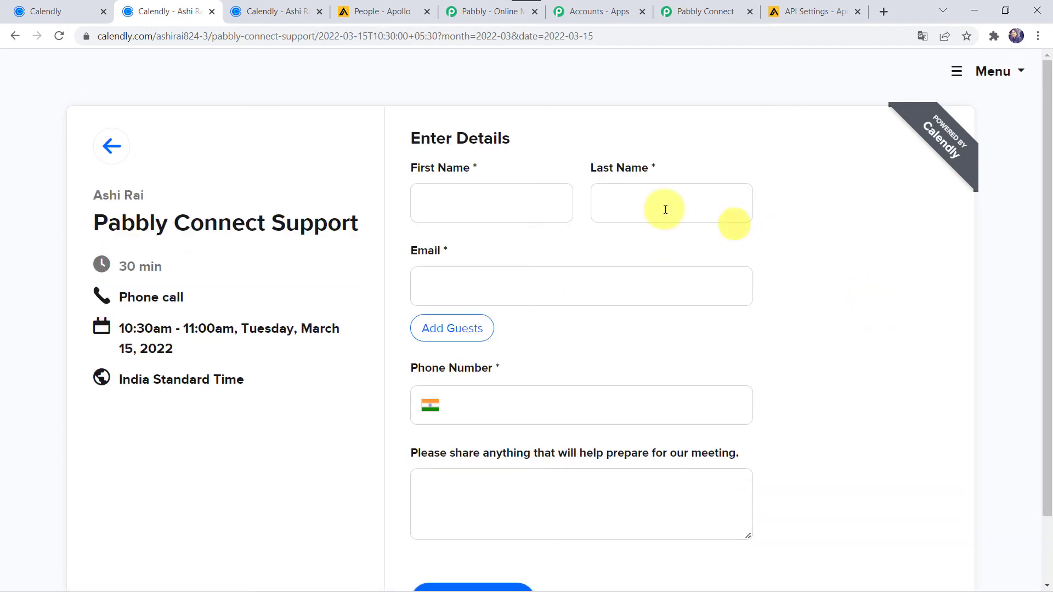
Step: Enter the invitee's name, email and phone number, schedule the event, then switch to Apollo
left_click(518, 208)
type("Shikha")
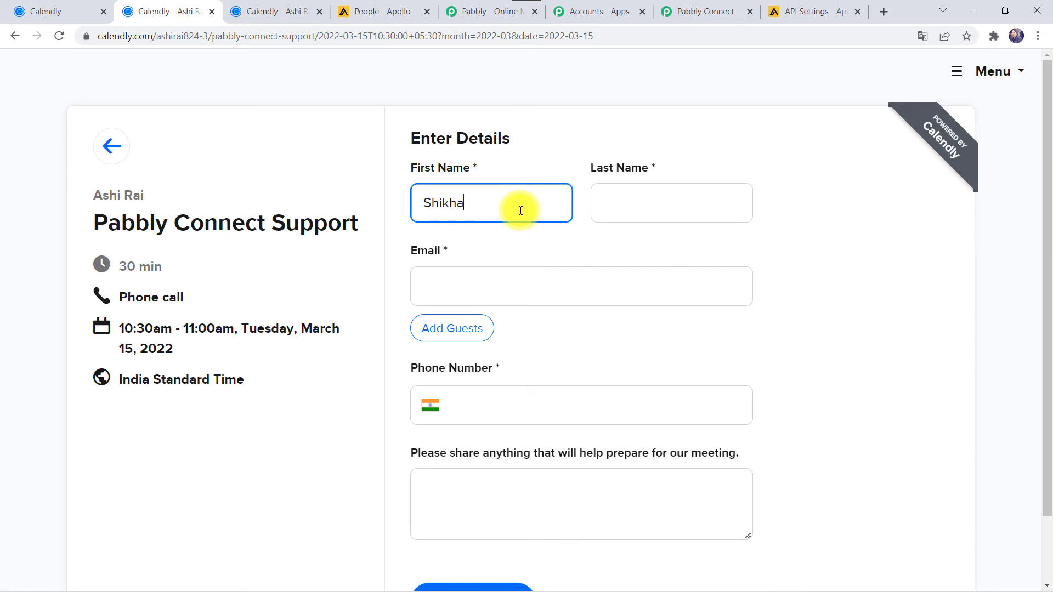
key("Tab")
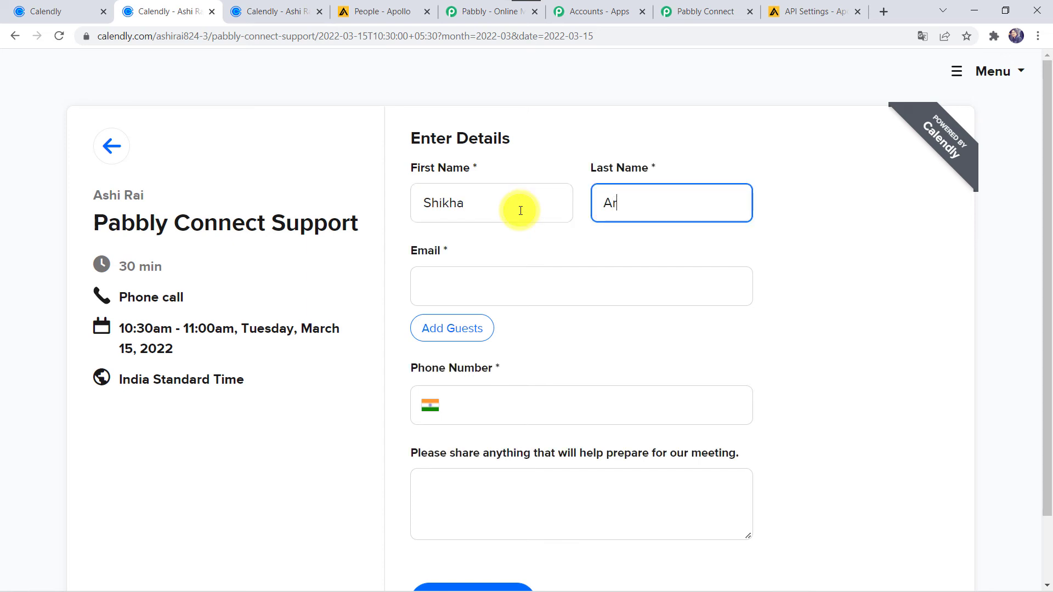
key("Tab")
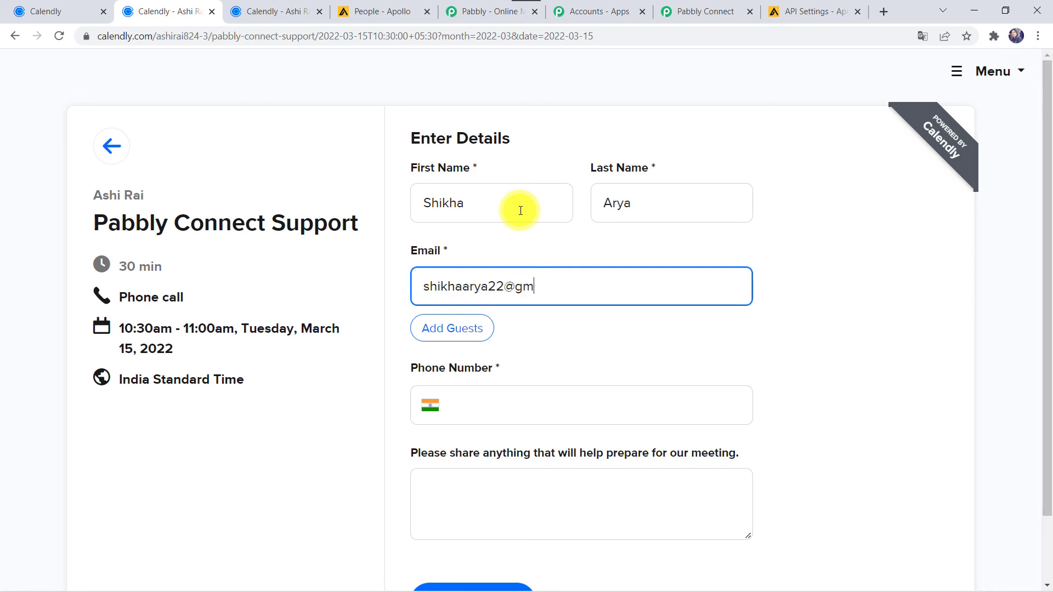
key("Tab")
key("Tab")
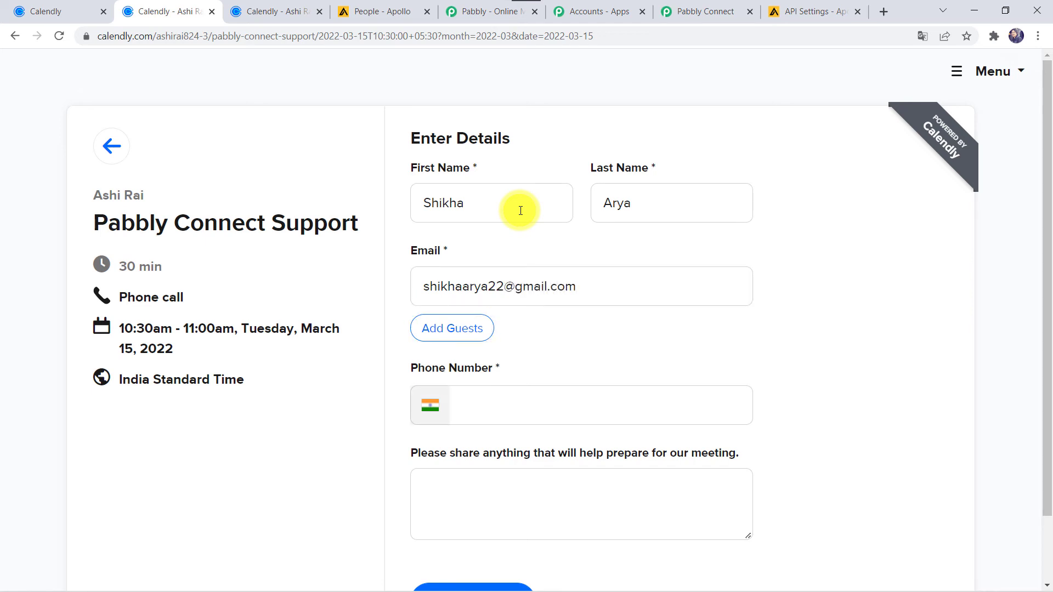
key("Tab")
type("7999724")
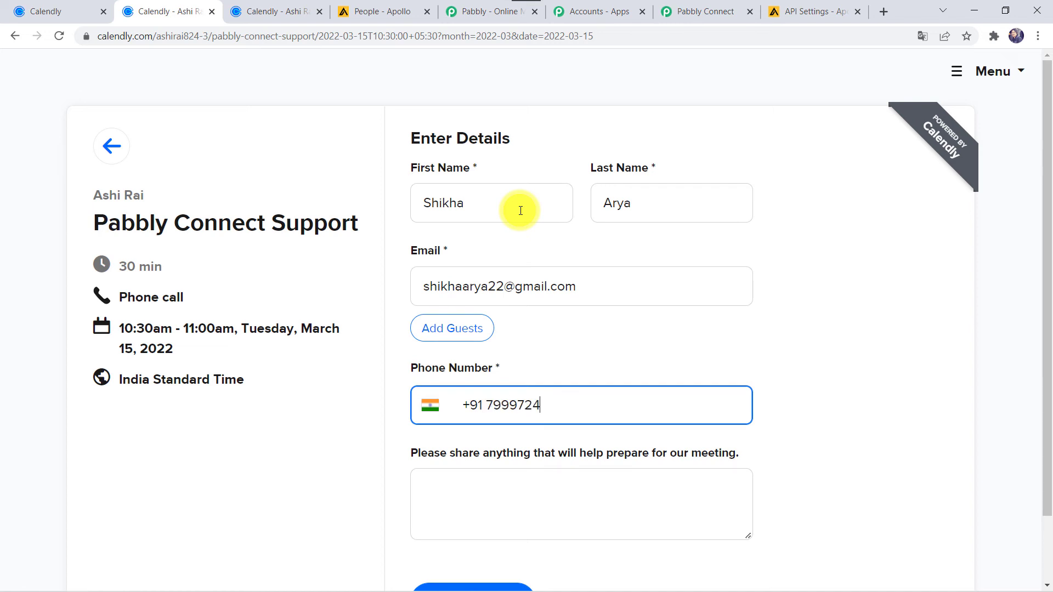
scroll(521, 211, "down", 2)
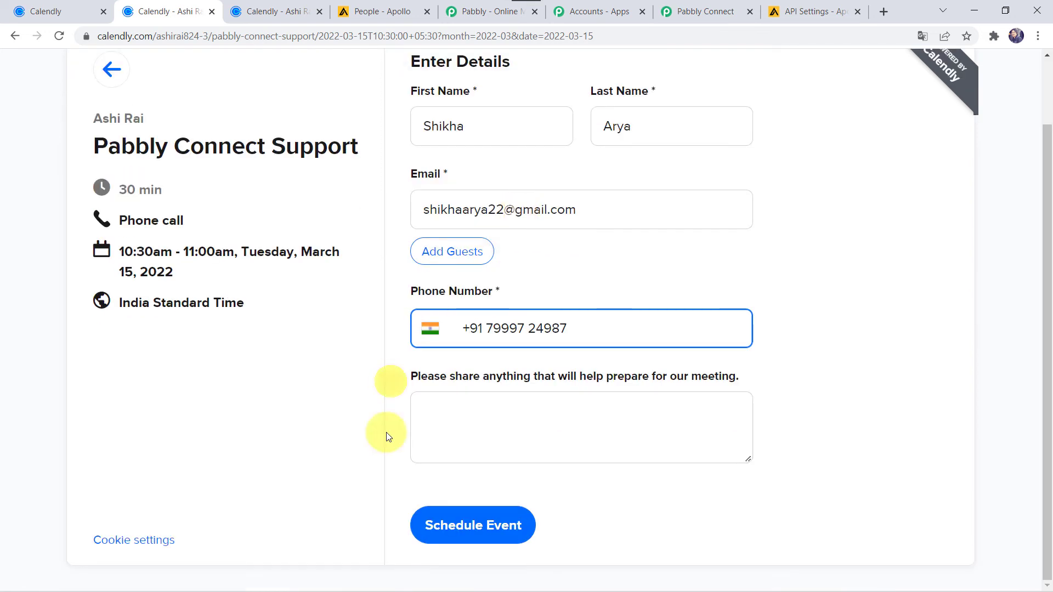
left_click(449, 526)
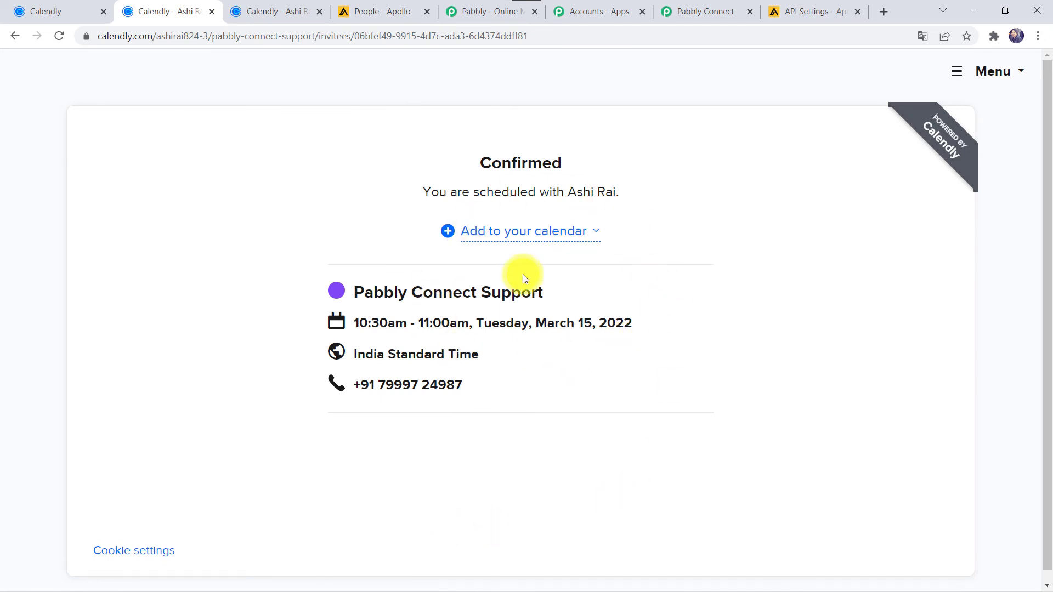
left_click(365, 7)
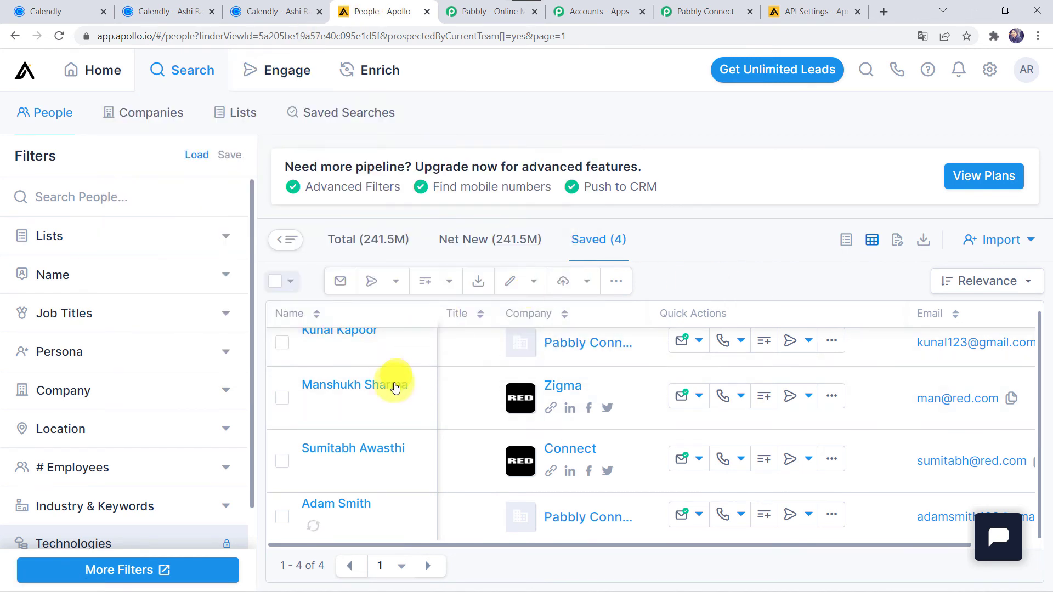
Step: Reload Apollo's People list to show the new Calendly invitee, then return to Pabbly Connect
scroll(433, 403, "up", 1)
scroll(434, 402, "right", 1)
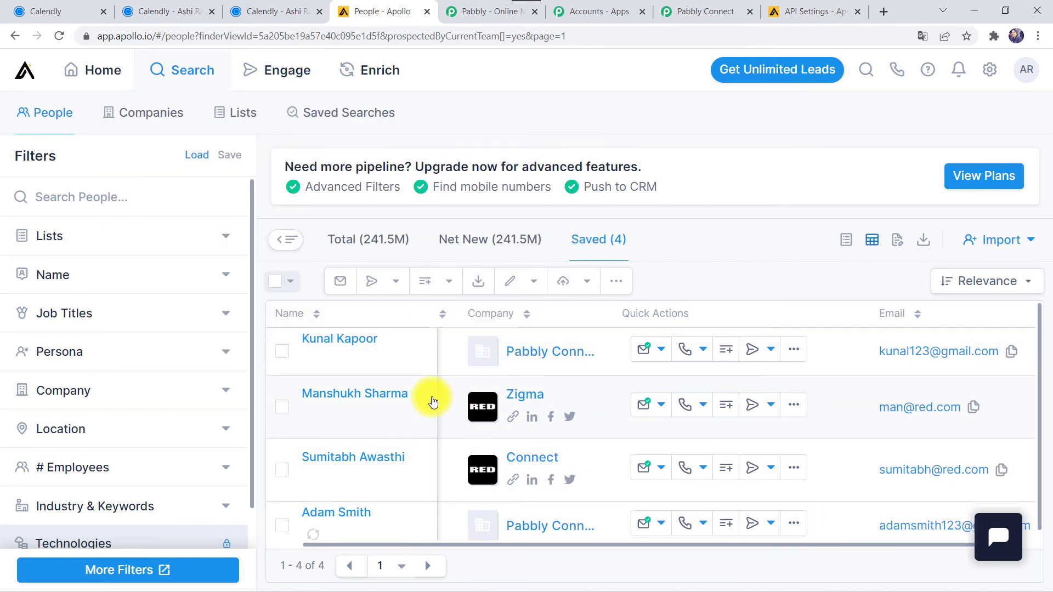
left_click(58, 37)
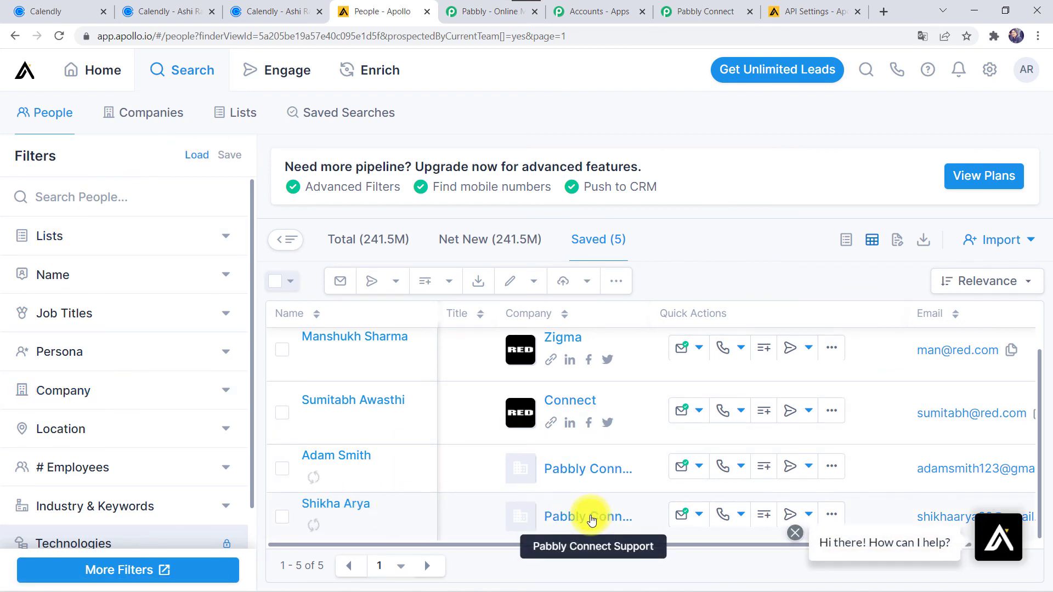
scroll(591, 520, "right", 2)
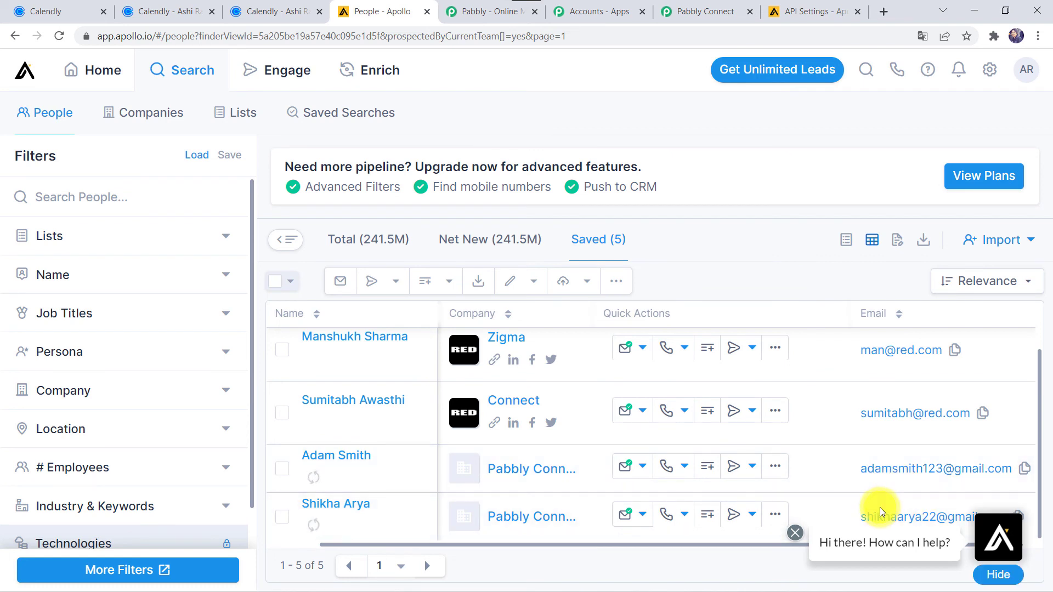
left_click(795, 533)
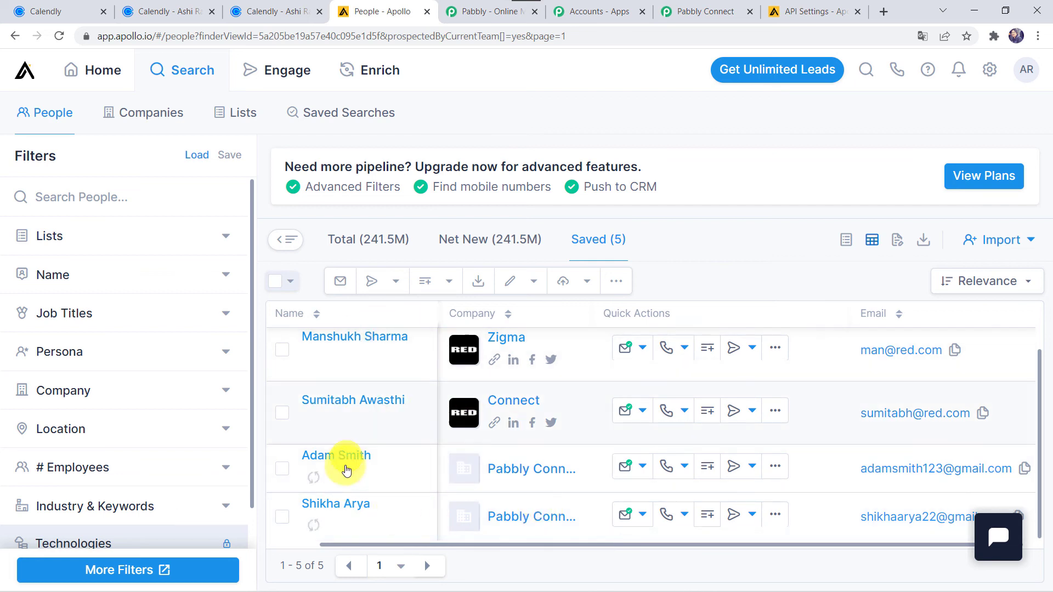
left_click(722, 11)
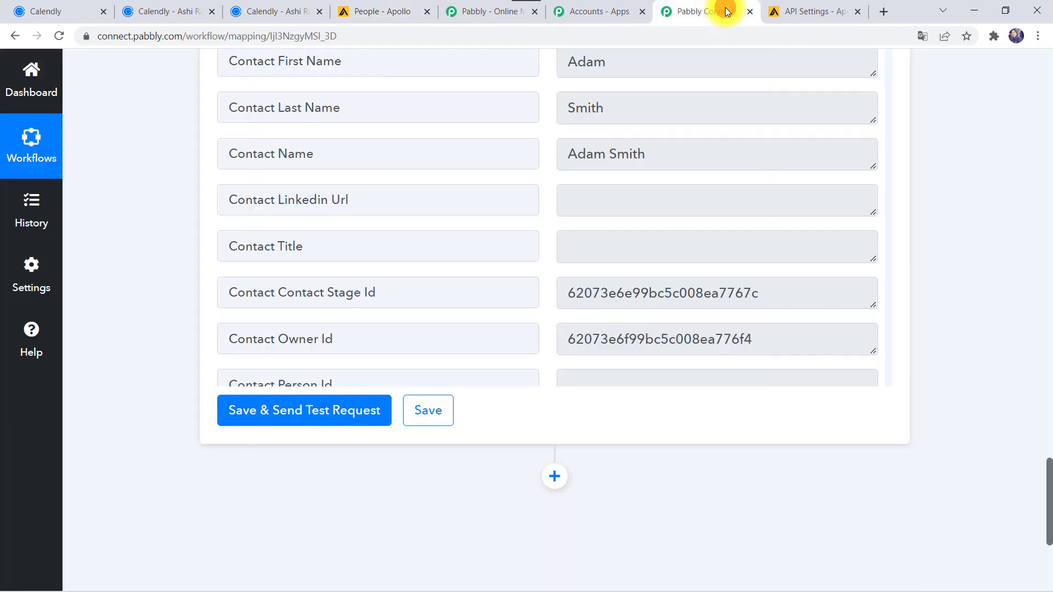
Step: Collapse the Apollo Create Contact and Calendly Invitee Created steps to view the workflow outline
scroll(362, 215, "up", 20)
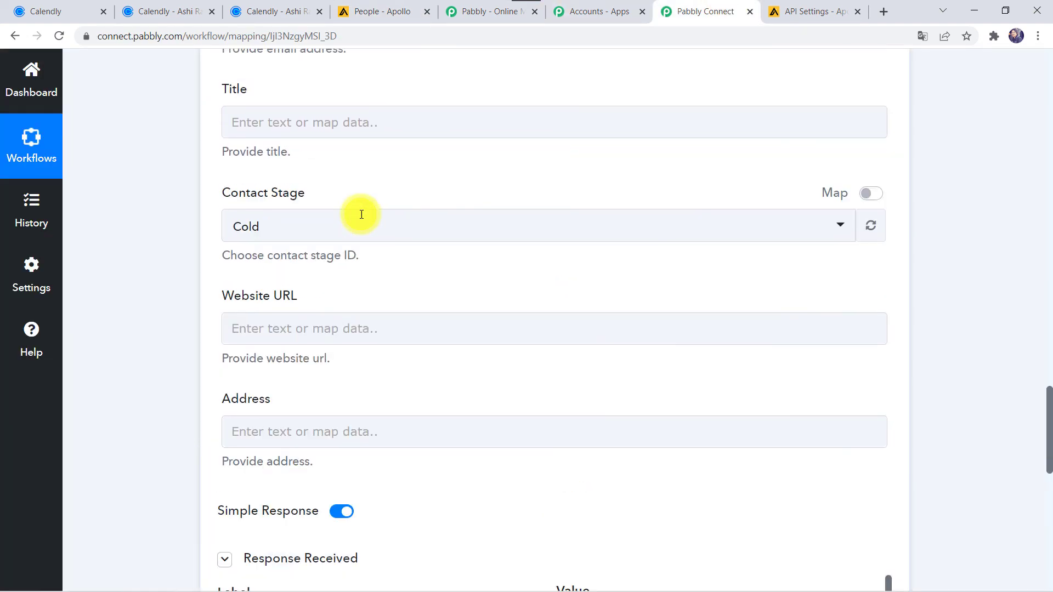
left_click(494, 329)
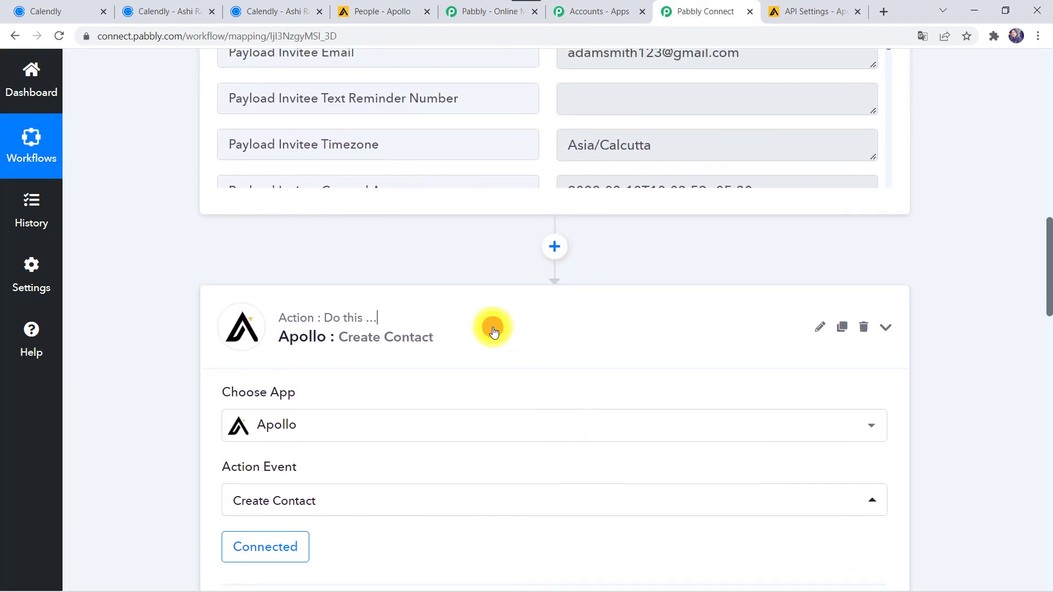
scroll(494, 331, "up", 15)
left_click(549, 283)
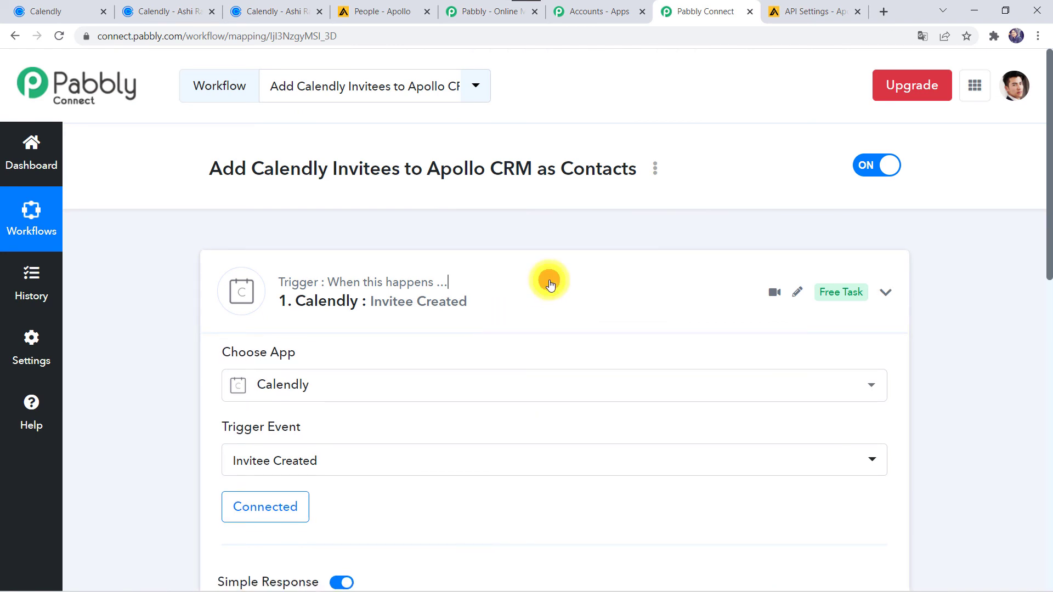